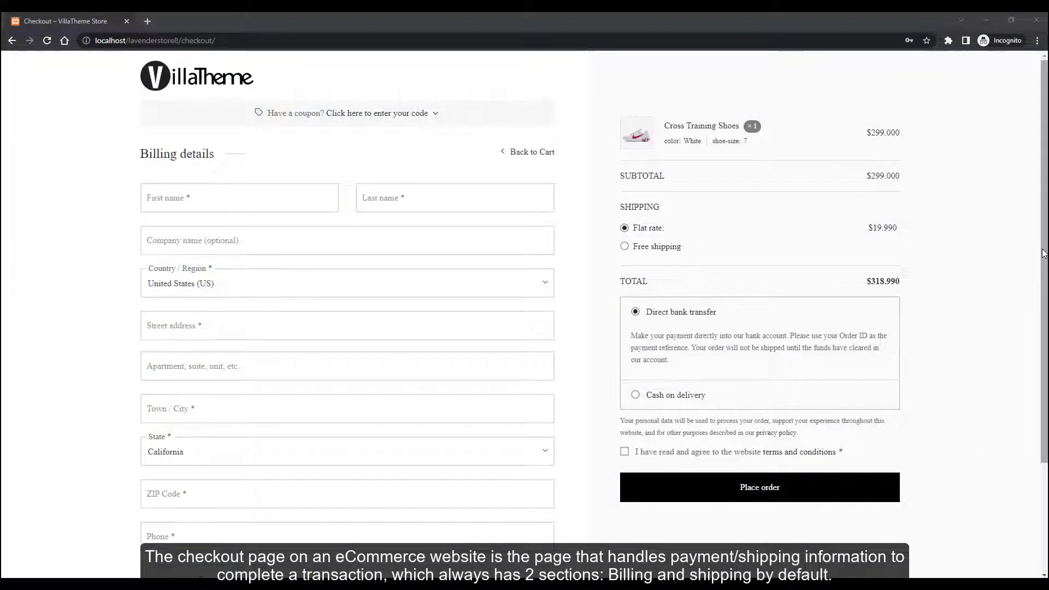
# - Tick 'Ship to a different address' and answer 'How did you hear about us?' with Twitter
pyautogui.moveTo(1043, 253); pyautogui.dragTo(1044, 366)
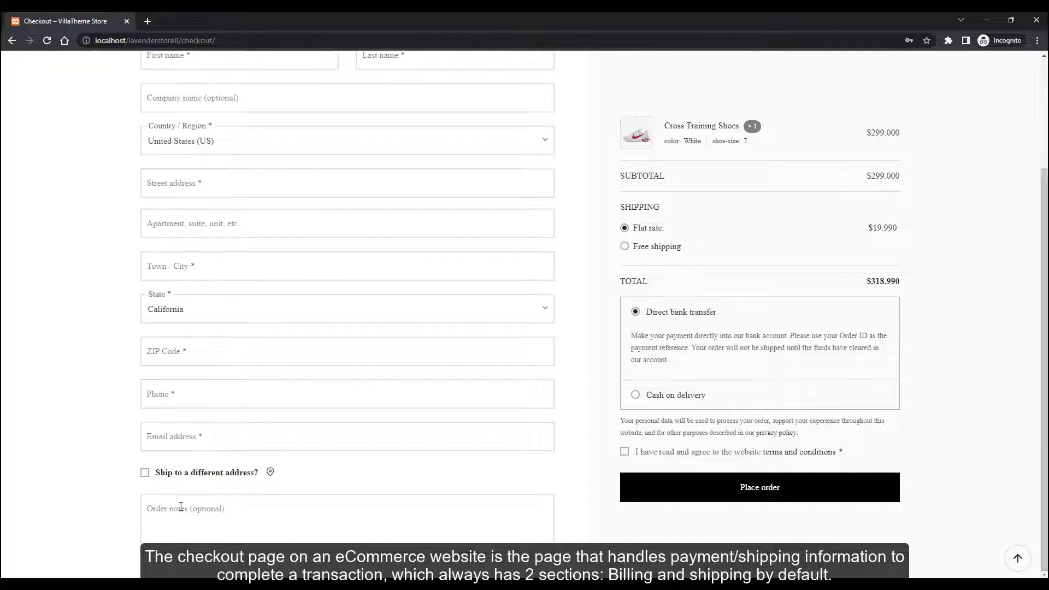
pyautogui.click(145, 475)
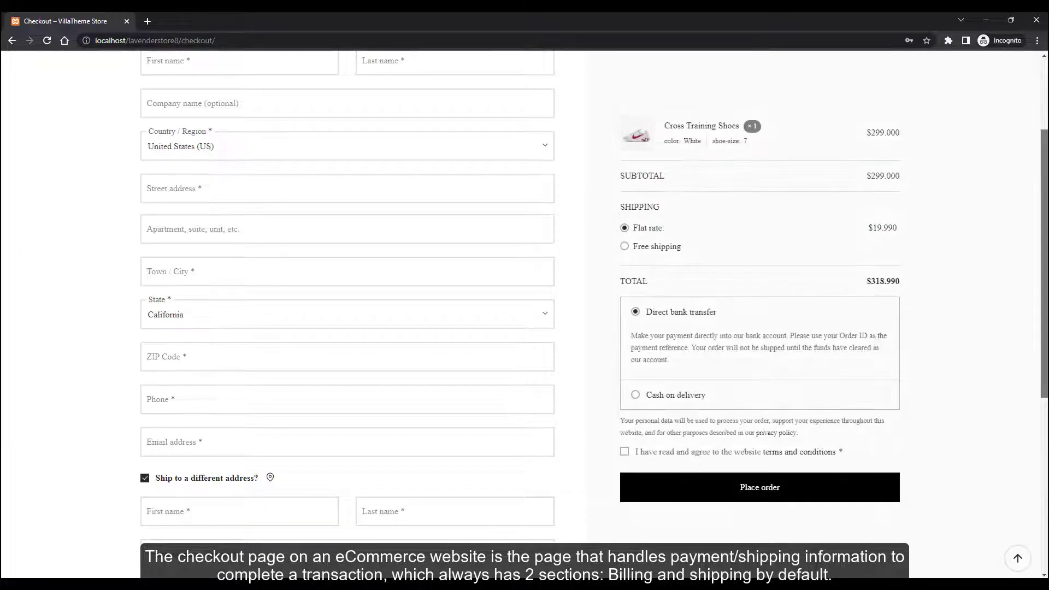
pyautogui.moveTo(1044, 367); pyautogui.dragTo(1044, 540)
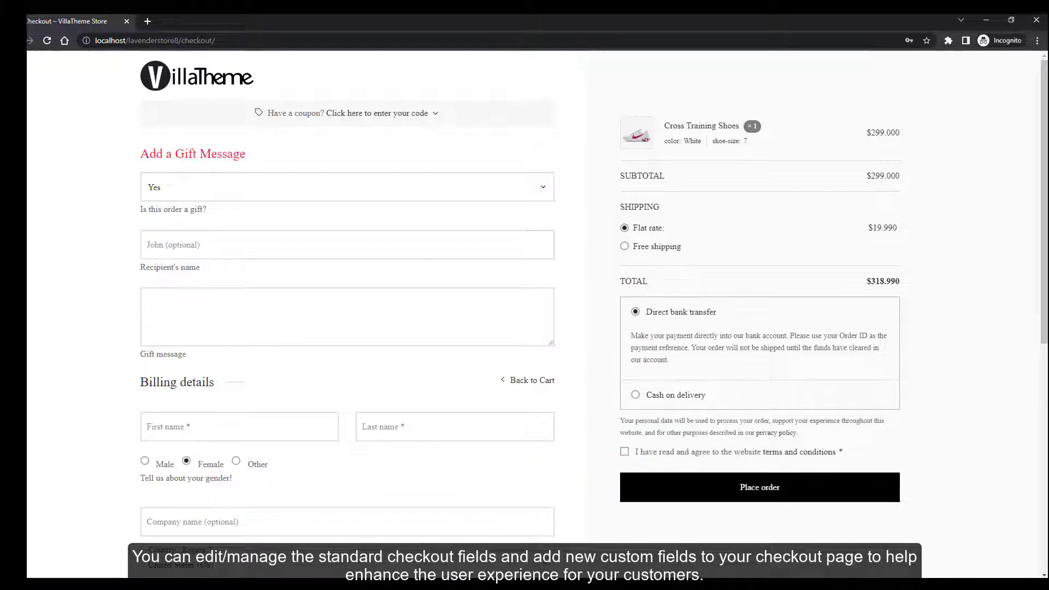
pyautogui.moveTo(1043, 262)
pyautogui.mouseDown()
pyautogui.moveTo(1044, 310)
pyautogui.moveTo(980, 539)
pyautogui.mouseUp()
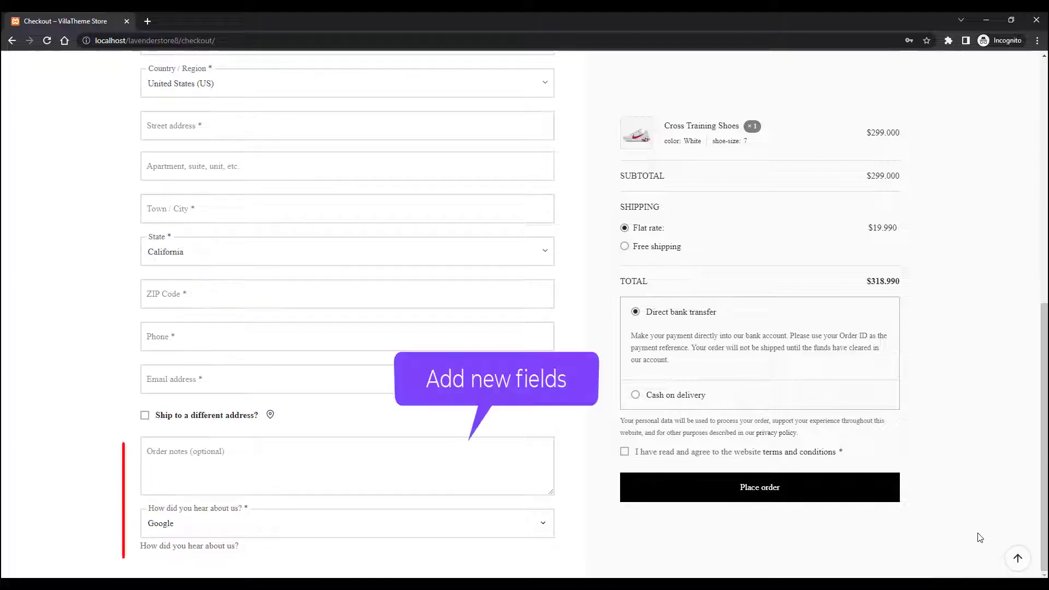
pyautogui.click(500, 533)
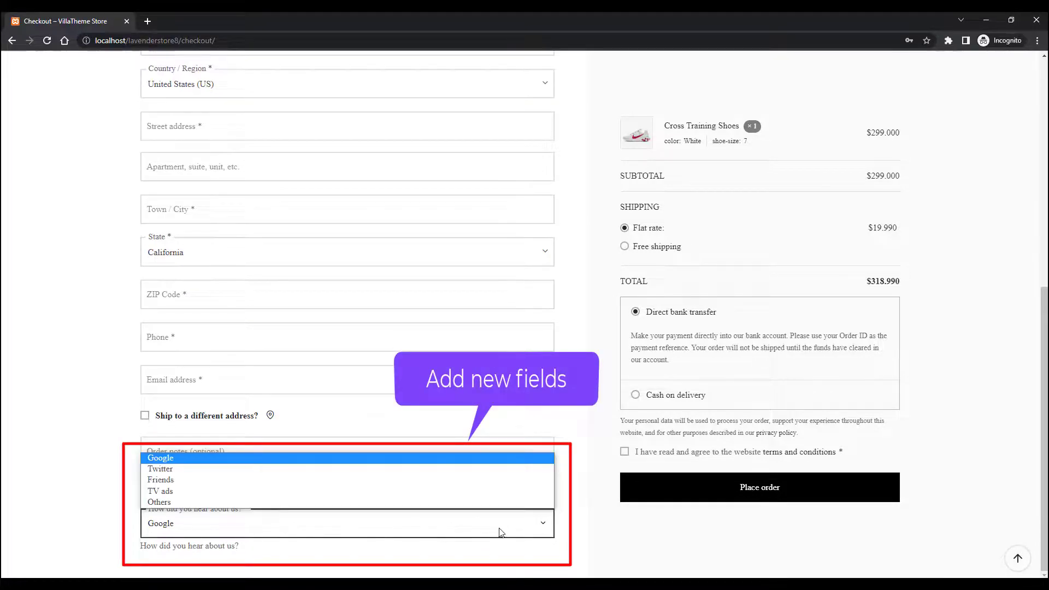
pyautogui.click(463, 470)
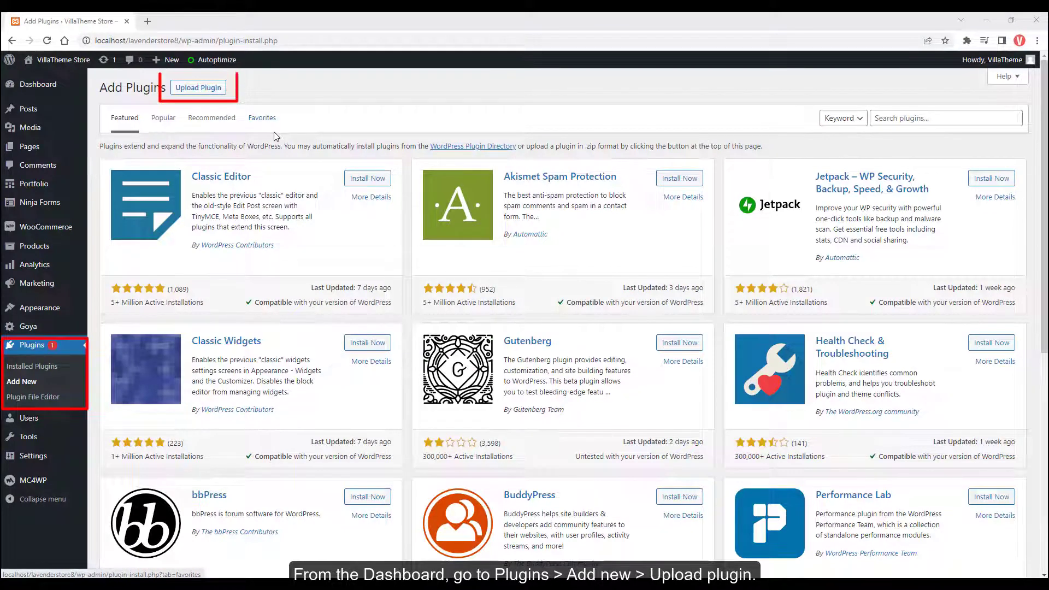
# - Upload fewc-woocommerce-extra-checkout-fields.zip as a plugin and install it
pyautogui.click(219, 89)
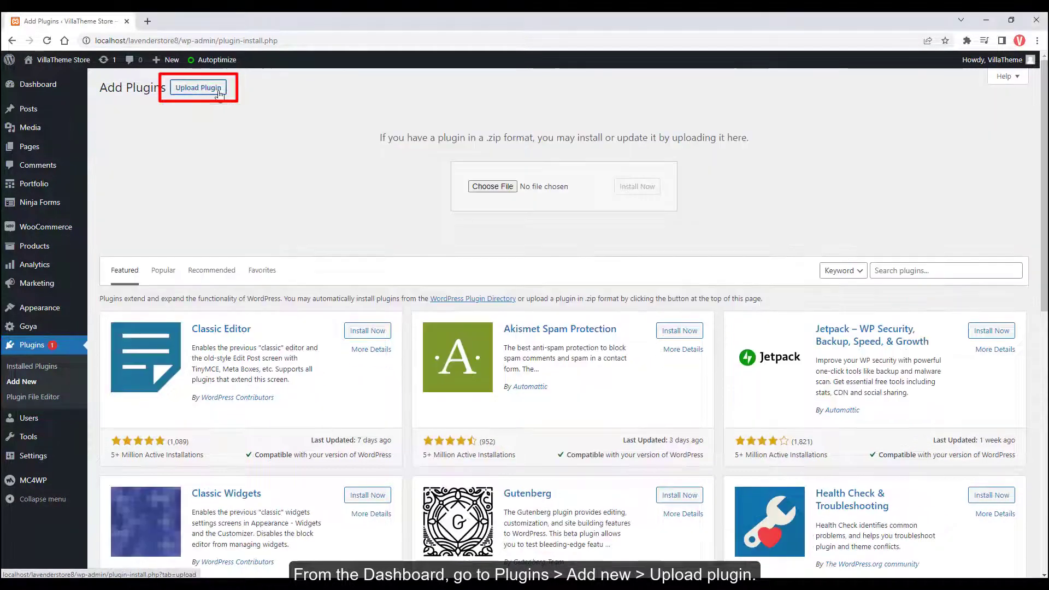
pyautogui.click(481, 187)
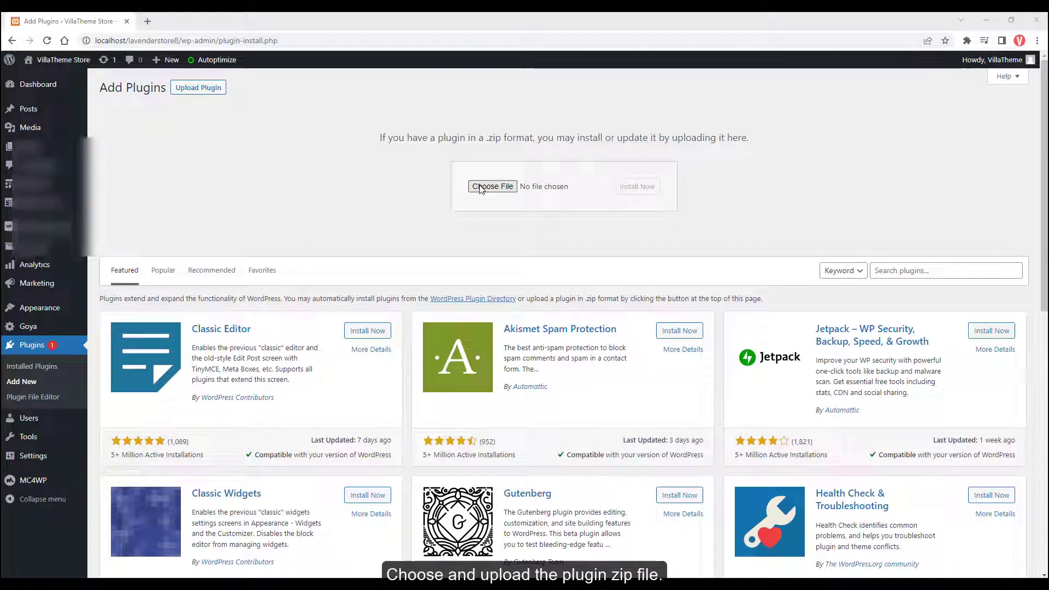
pyautogui.click(228, 115)
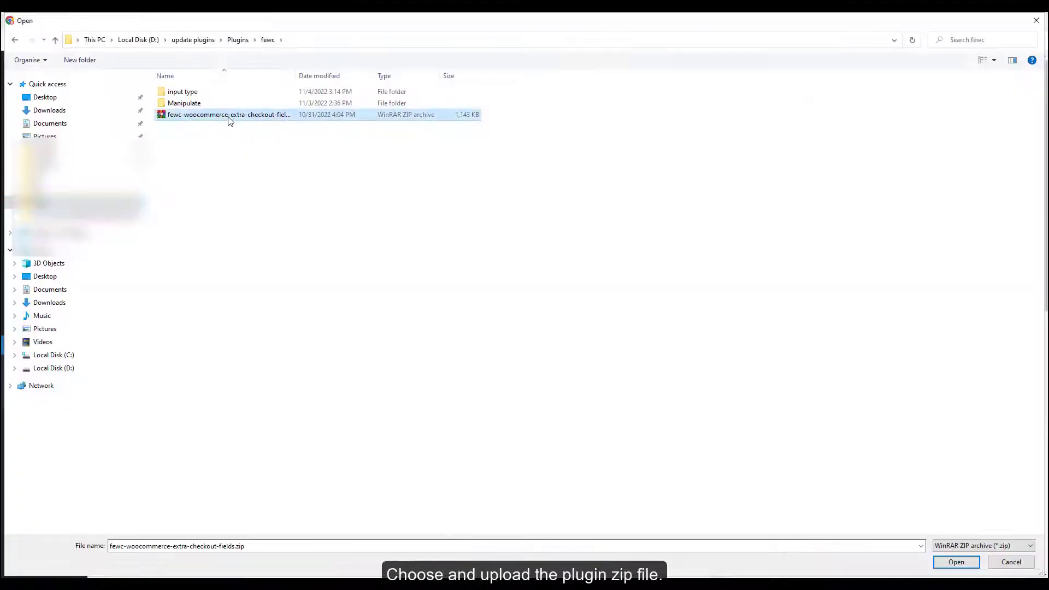
pyautogui.click(957, 562)
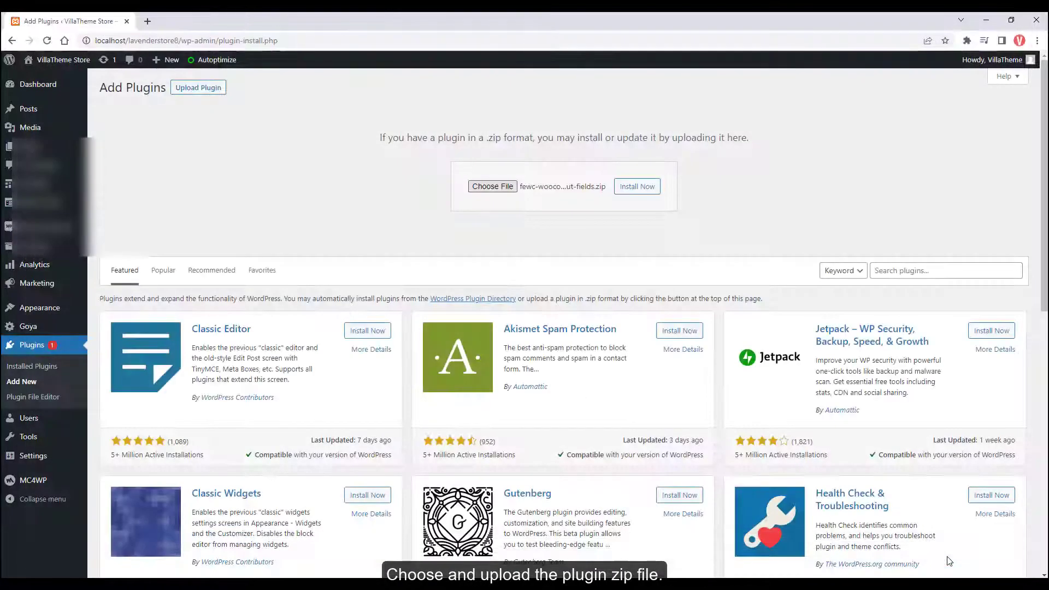
pyautogui.click(646, 188)
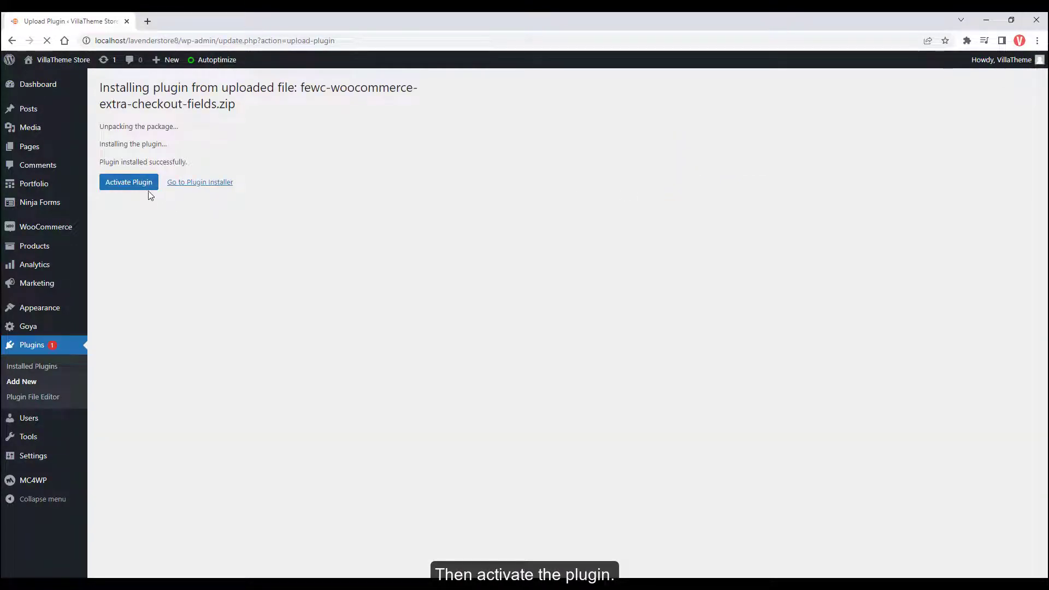
# - Activate the FEWC plugin and switch its Enable setting on
pyautogui.click(136, 190)
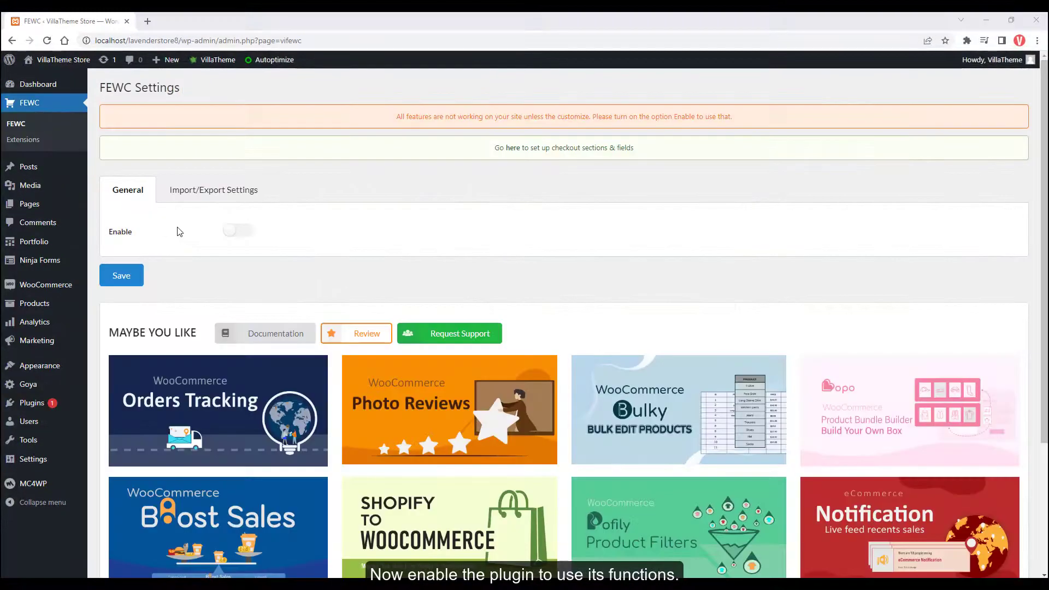
pyautogui.click(250, 235)
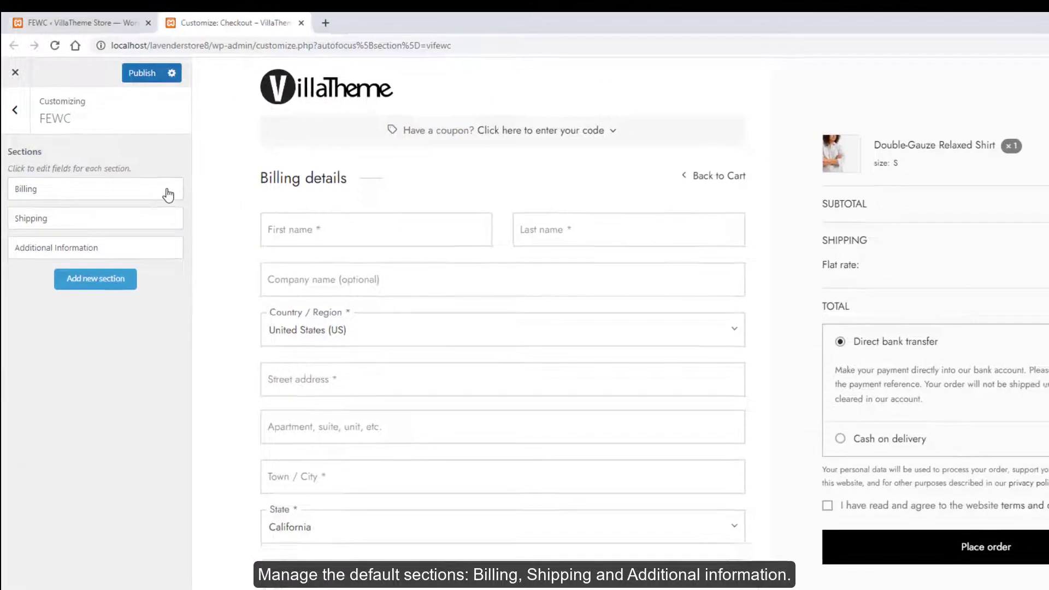
pyautogui.click(172, 200)
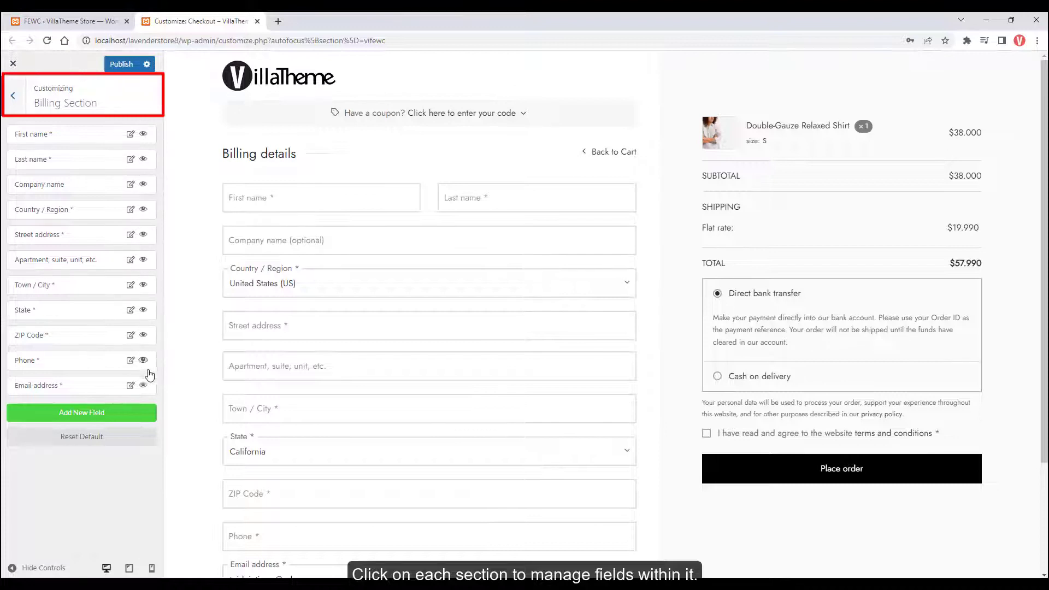
pyautogui.scroll(-1, 676, 358)
pyautogui.scroll(-1, 677, 357)
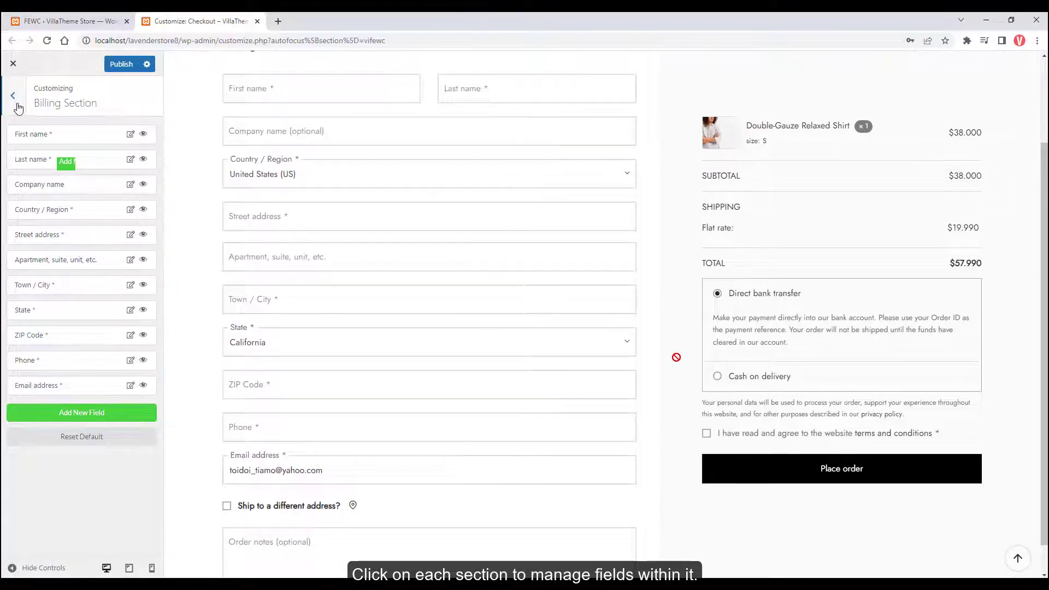
pyautogui.click(17, 105)
pyautogui.click(68, 188)
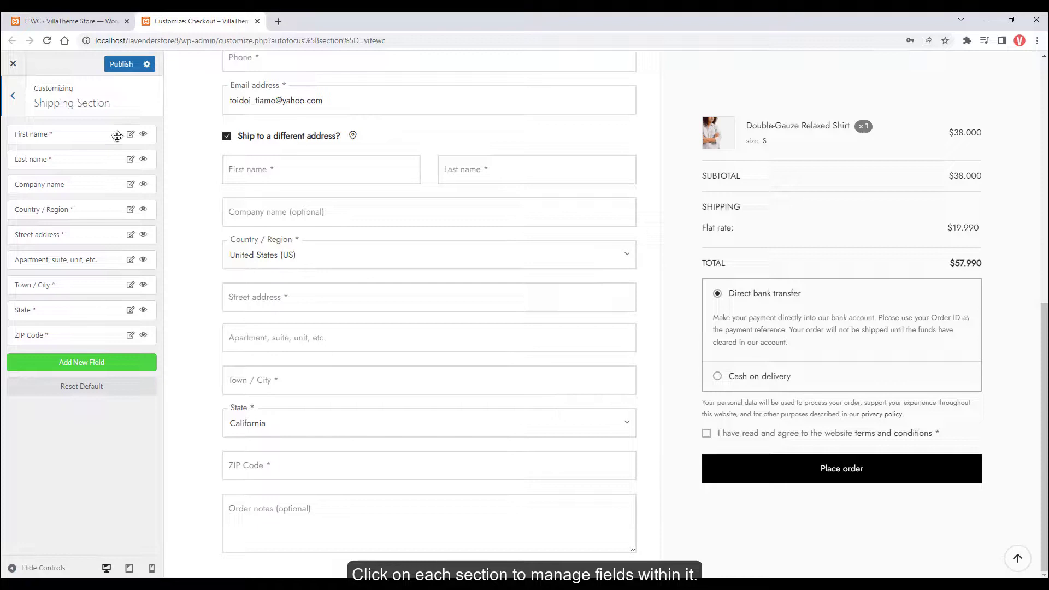
pyautogui.click(23, 95)
pyautogui.click(41, 215)
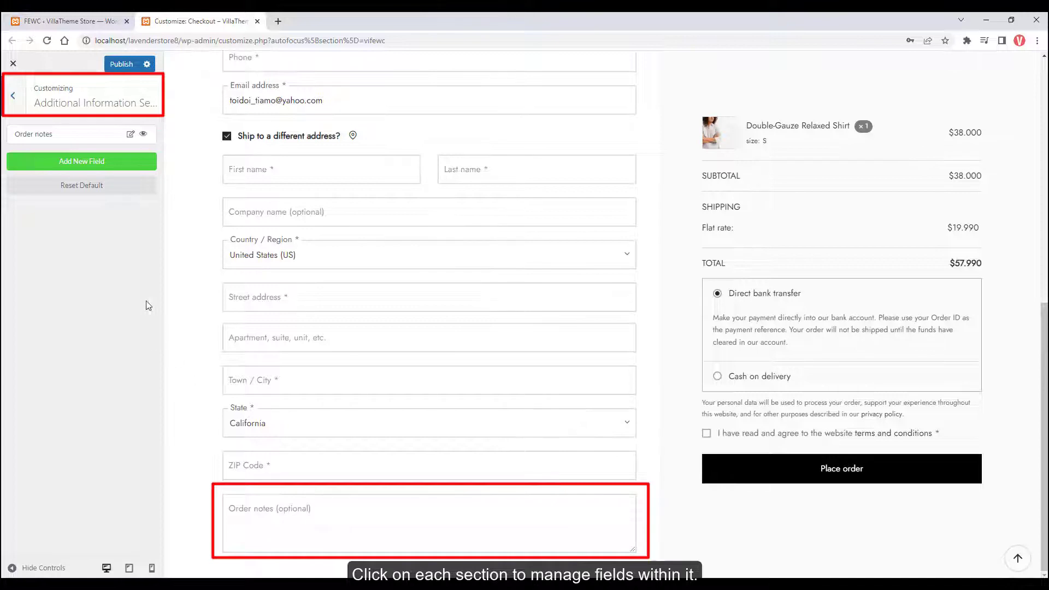
pyautogui.click(15, 97)
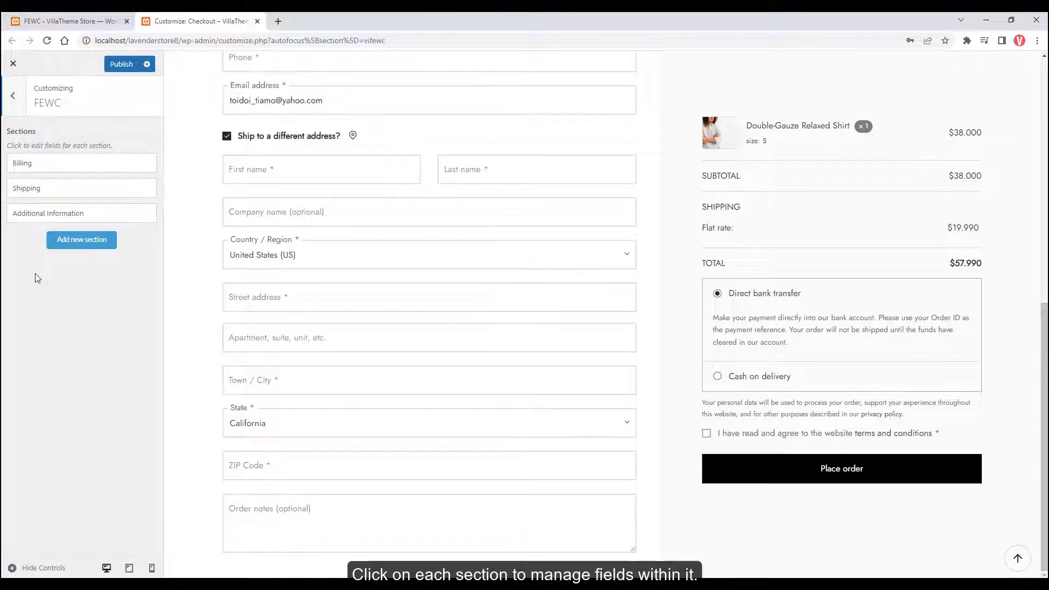
# - Create the 'Add a Gift Message' section with a matching title, blue heading, placed before customer details
pyautogui.click(74, 250)
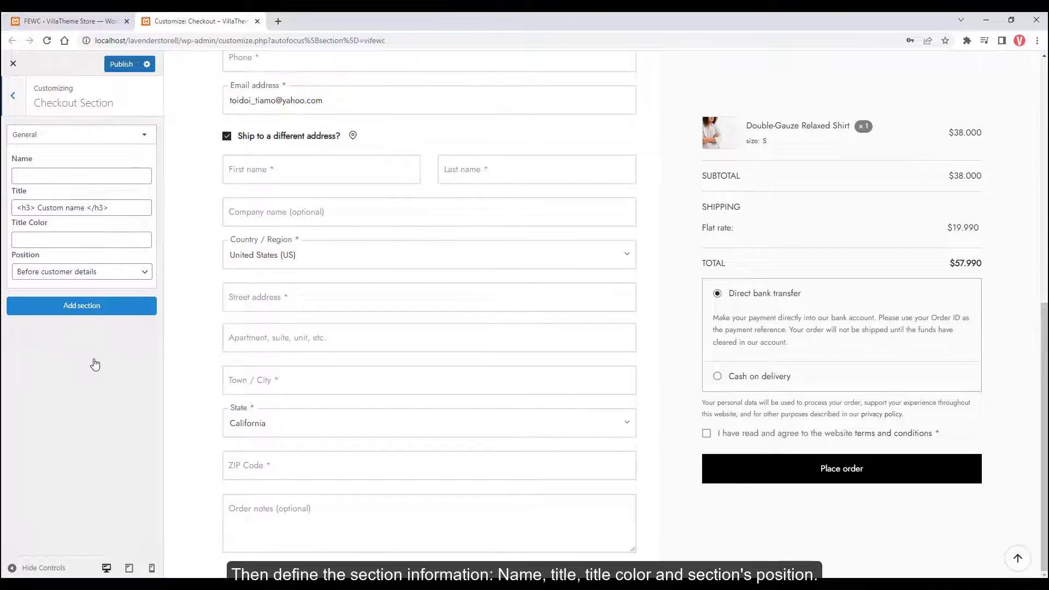
pyautogui.click(107, 176)
pyautogui.write('Add a Gift Me')
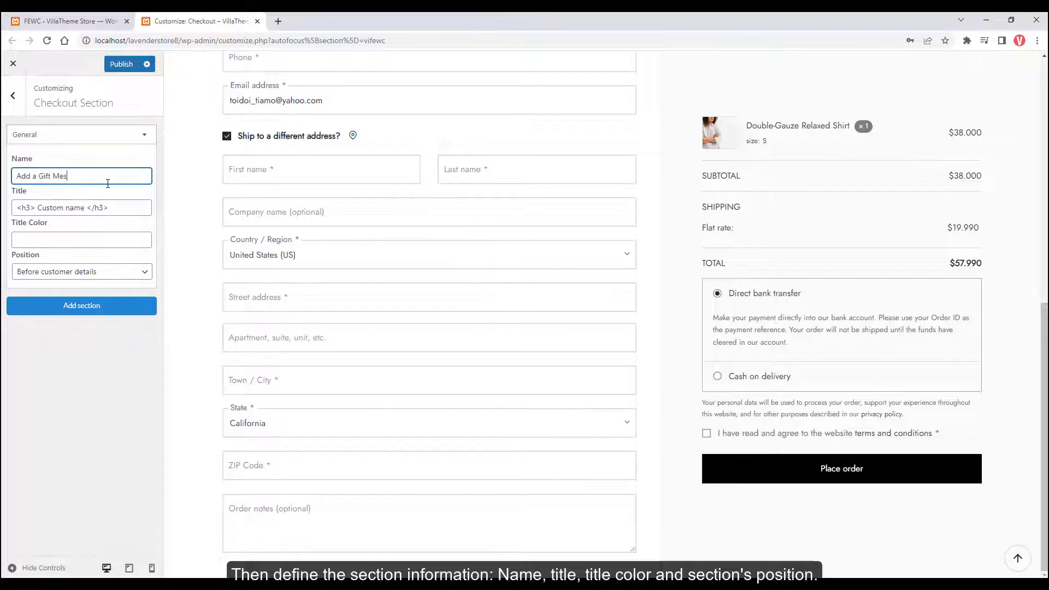
pyautogui.write('sage')
pyautogui.tripleClick(24, 175)
pyautogui.hotkey('ctrl', 'c')
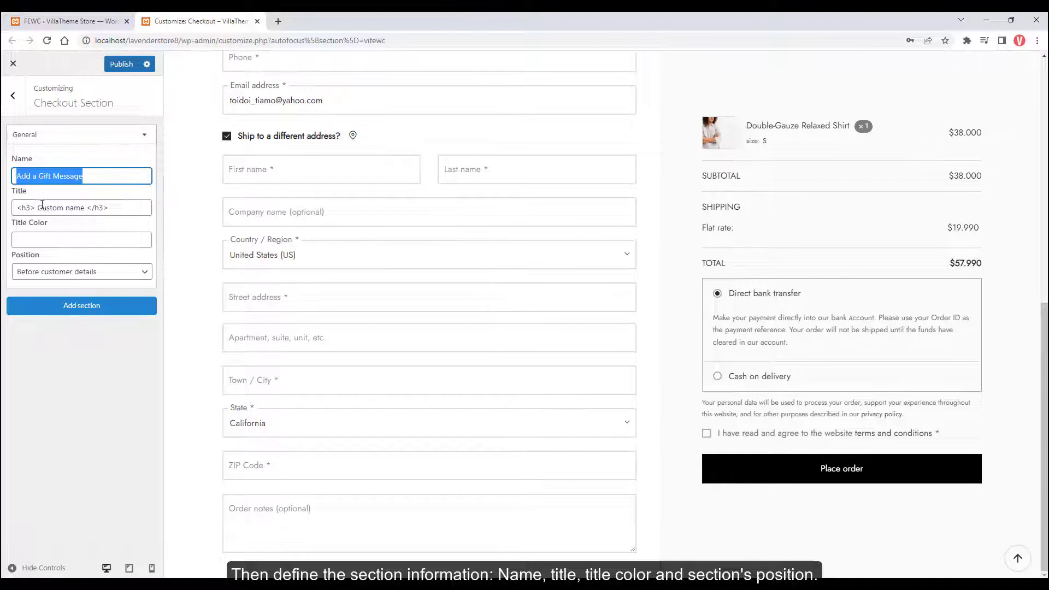
pyautogui.moveTo(37, 208); pyautogui.dragTo(84, 208)
pyautogui.hotkey('ctrl', 'v')
pyautogui.click(78, 240)
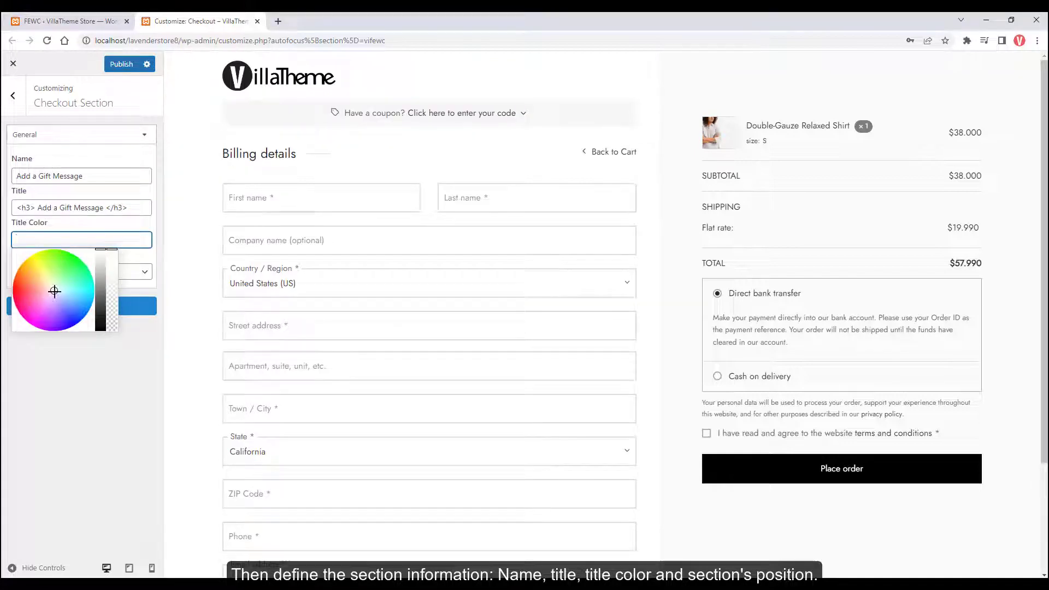
pyautogui.click(82, 317)
pyautogui.click(110, 272)
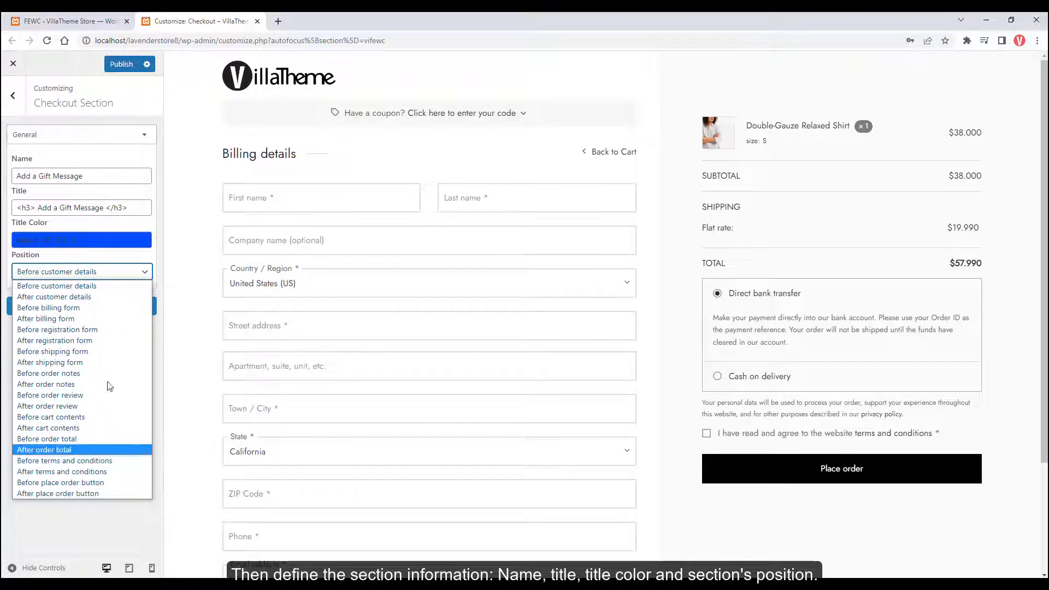
pyautogui.click(94, 286)
pyautogui.click(98, 306)
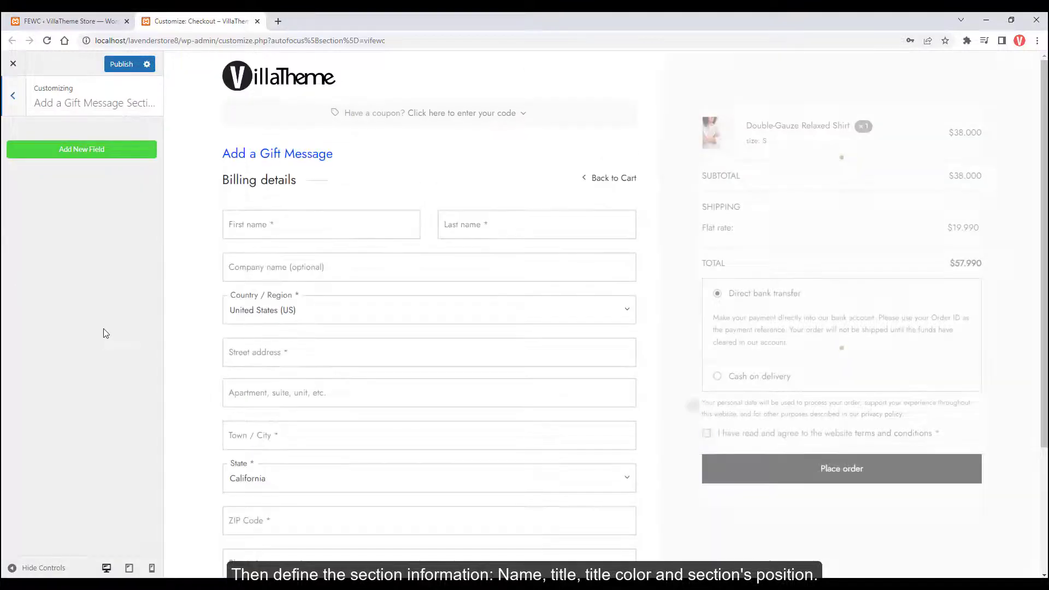
# - Add an 'Is this order a gift?' field to the gift section as a Select dropdown
pyautogui.click(115, 153)
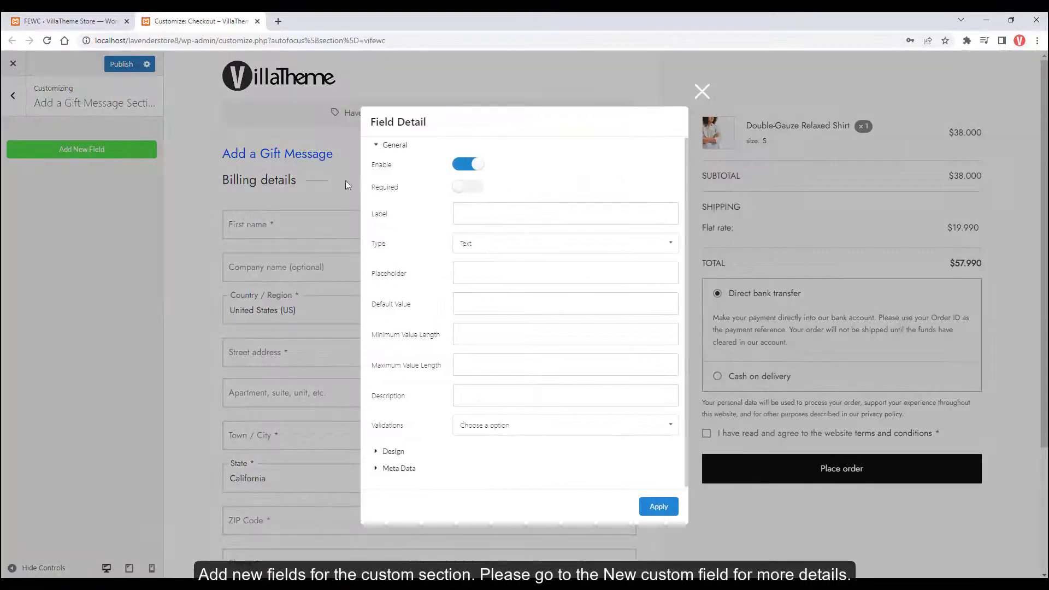
pyautogui.click(465, 213)
pyautogui.write('is this order a gi')
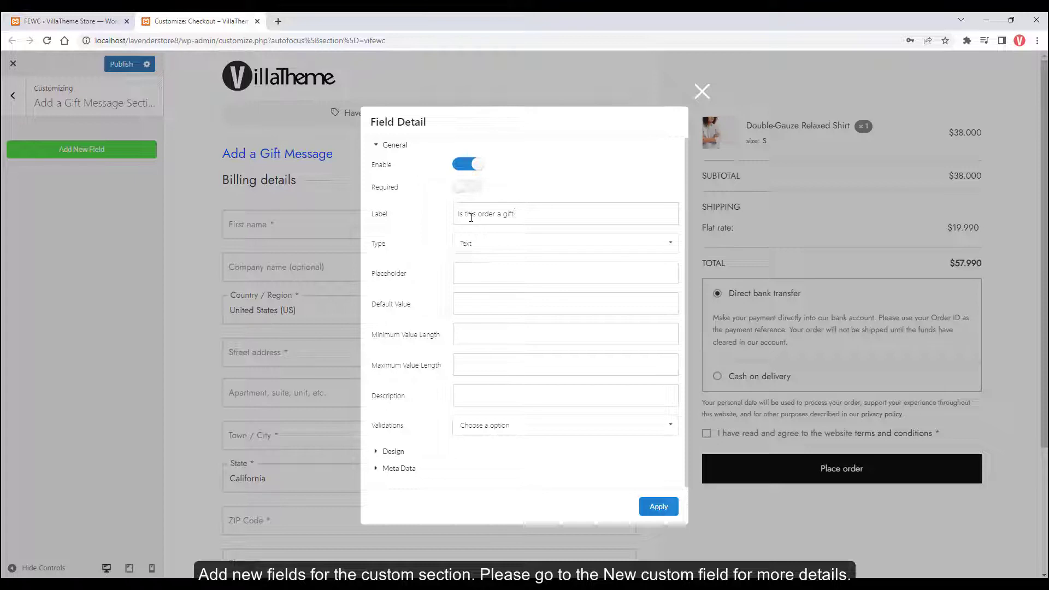
pyautogui.write('?')
pyautogui.click(491, 243)
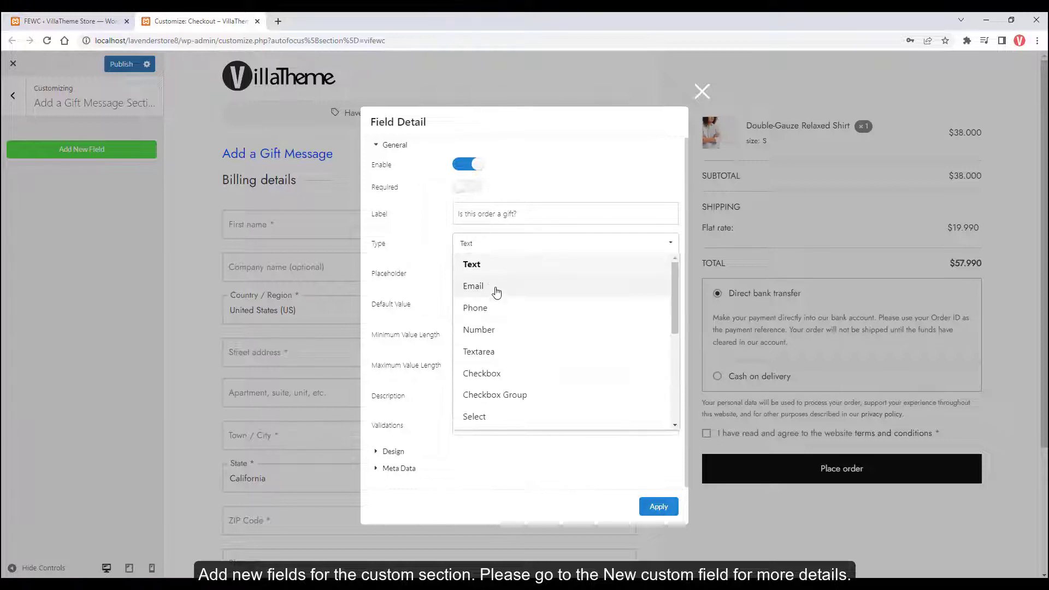
pyautogui.click(493, 413)
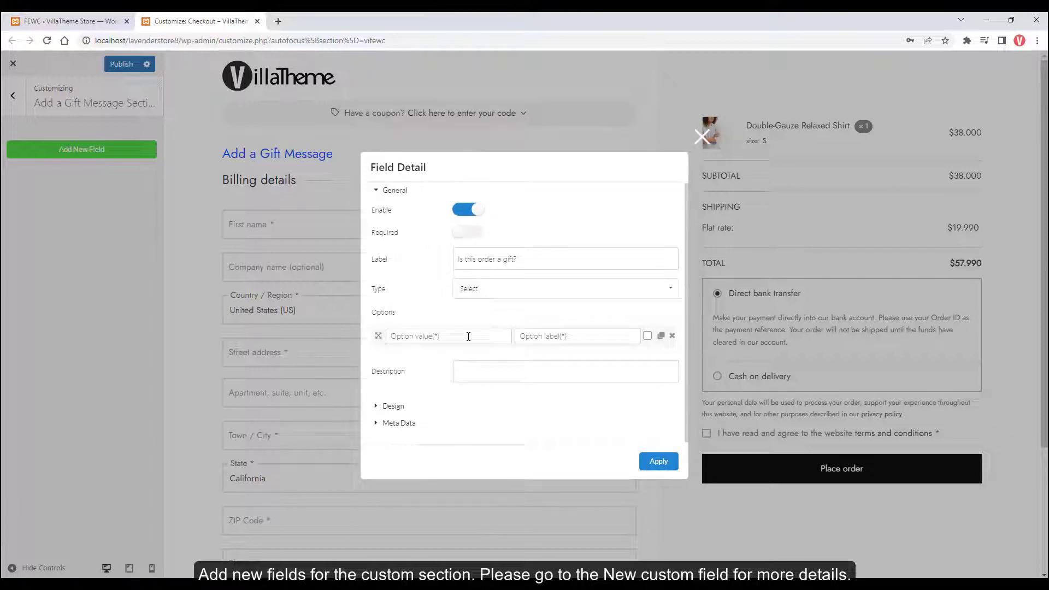
# - Give the gift question Yes and No options, save it, and check them in the preview
pyautogui.write('Yes')
pyautogui.click(521, 336)
pyautogui.write('Yes')
pyautogui.click(661, 335)
pyautogui.hotkey('ctrl', 'c')
pyautogui.press('Tab')
pyautogui.hotkey('ctrl', 'v')
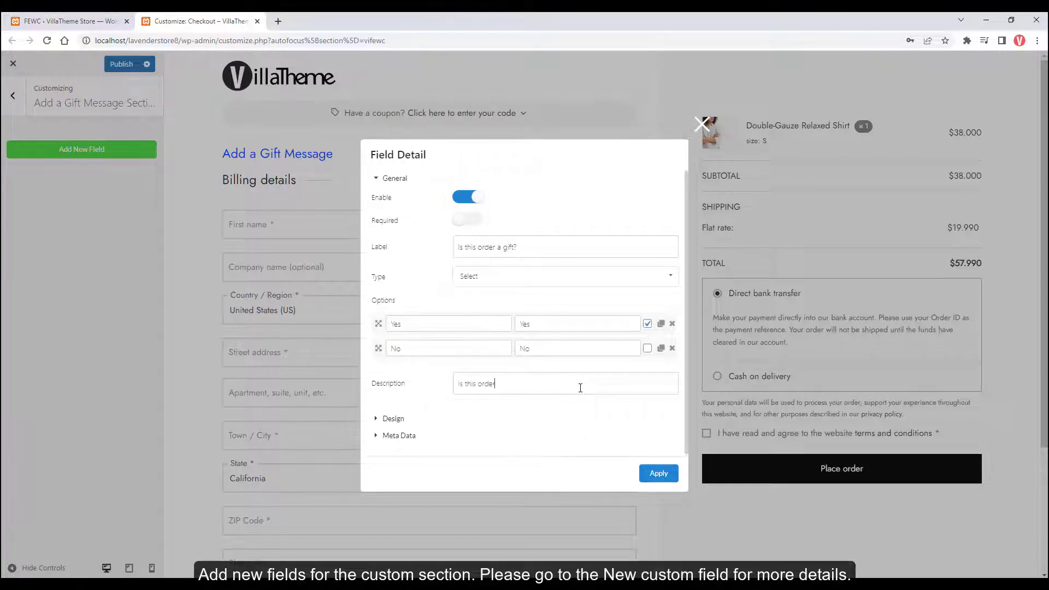
pyautogui.click(658, 474)
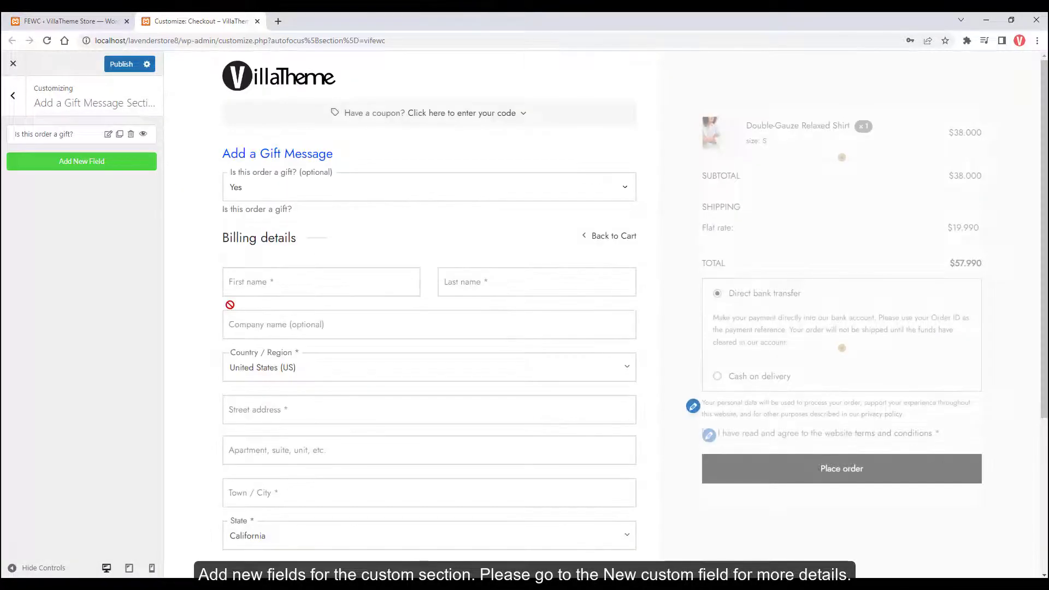
pyautogui.click(357, 192)
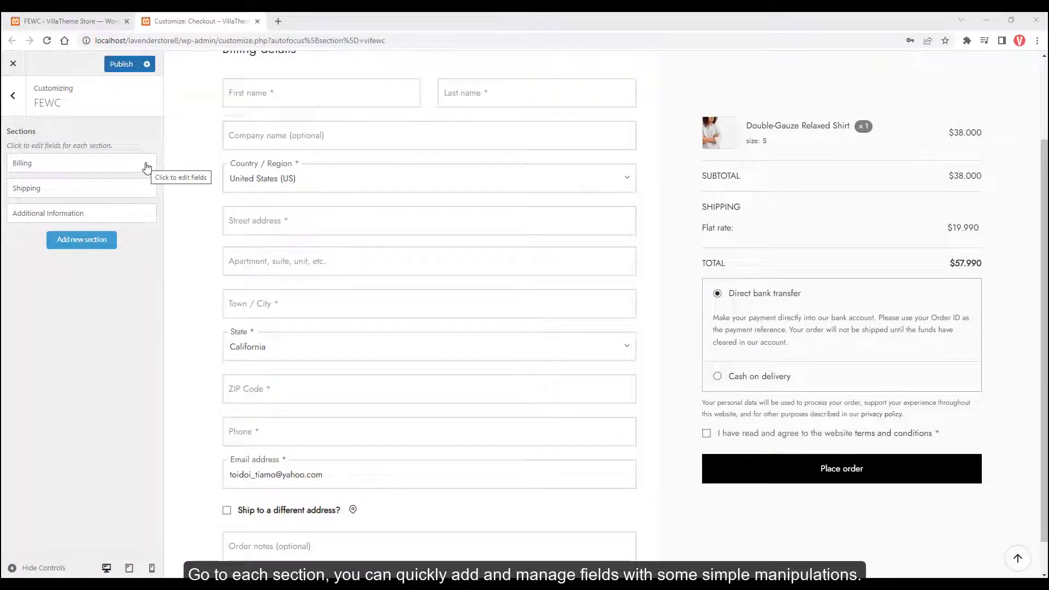
# - Drag Email address to the top of the Billing fields, hiding and re-showing it
pyautogui.click(147, 167)
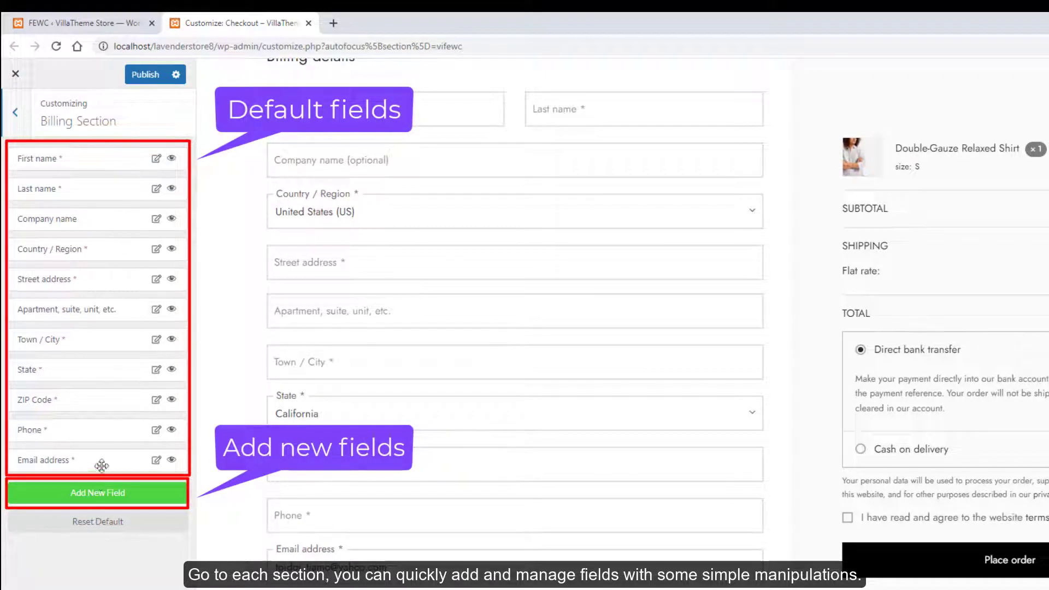
pyautogui.moveTo(101, 462); pyautogui.dragTo(105, 157)
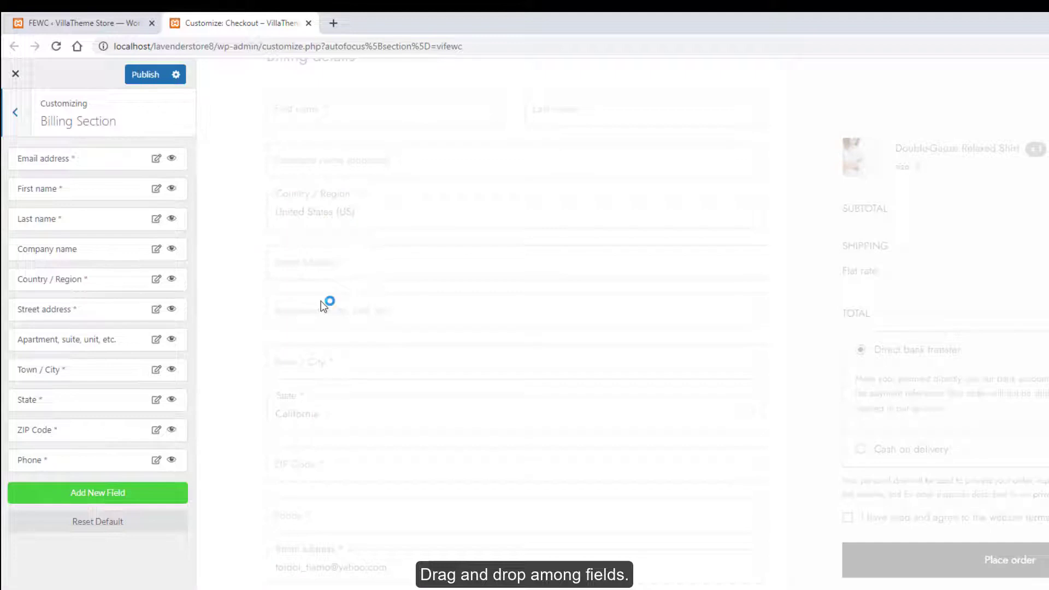
pyautogui.click(171, 158)
pyautogui.click(172, 189)
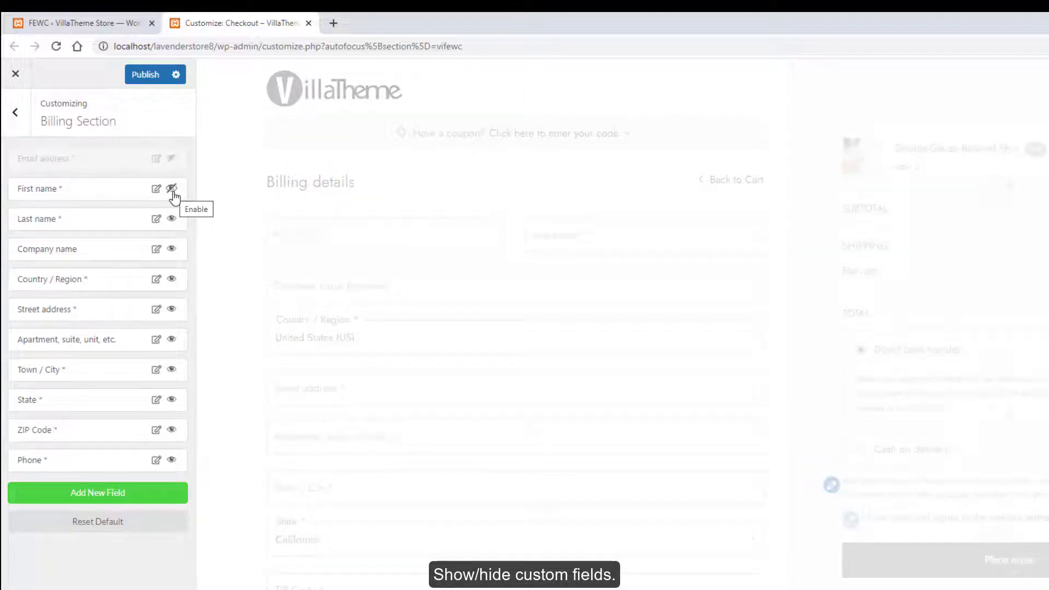
pyautogui.click(172, 160)
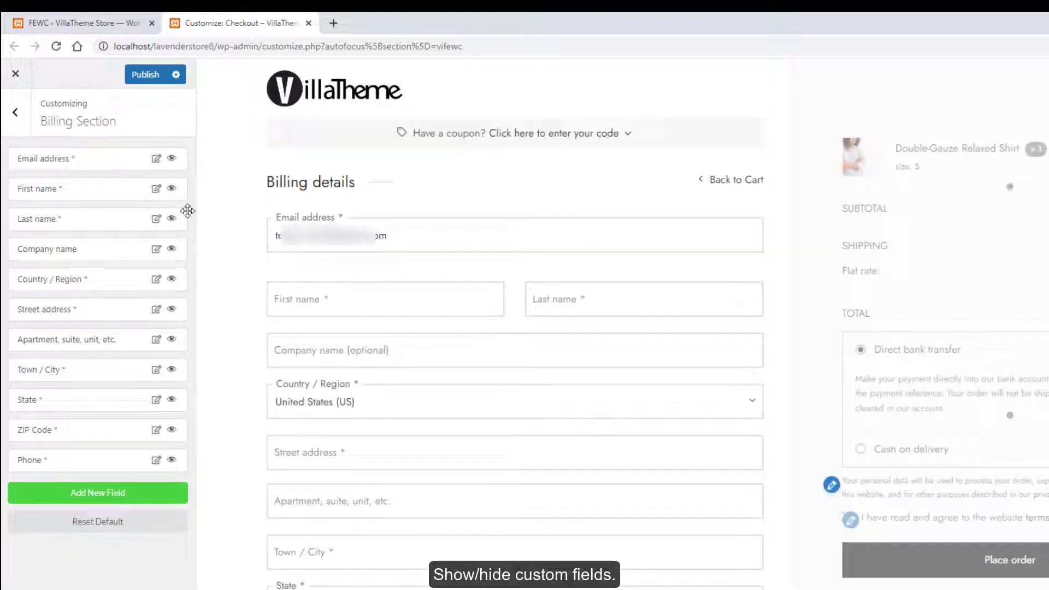
pyautogui.click(156, 158)
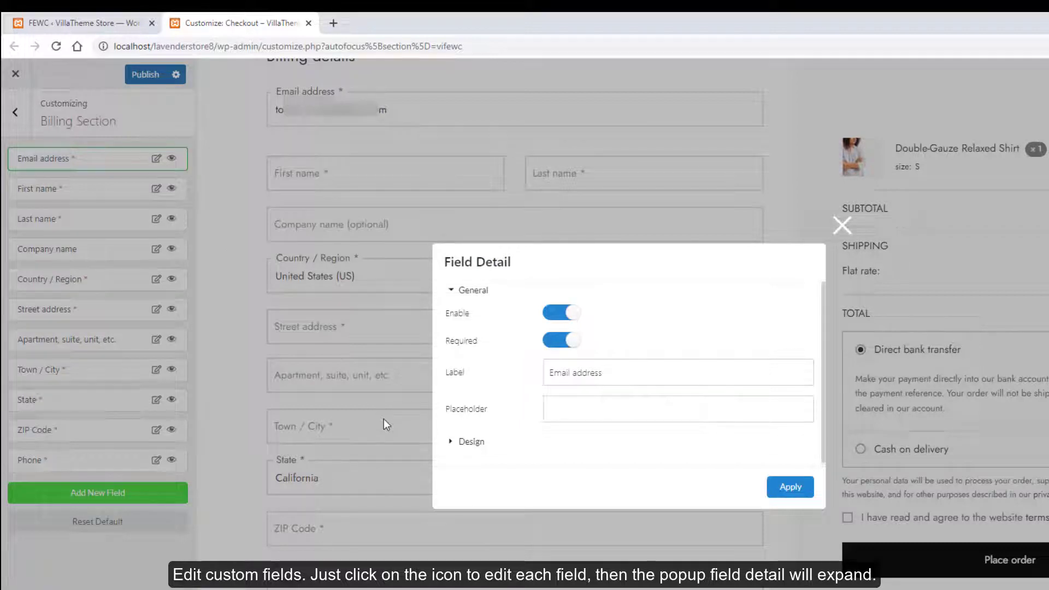
# - Keep Email address required and give it an example.com sample email as placeholder
pyautogui.click(552, 341)
pyautogui.click(560, 341)
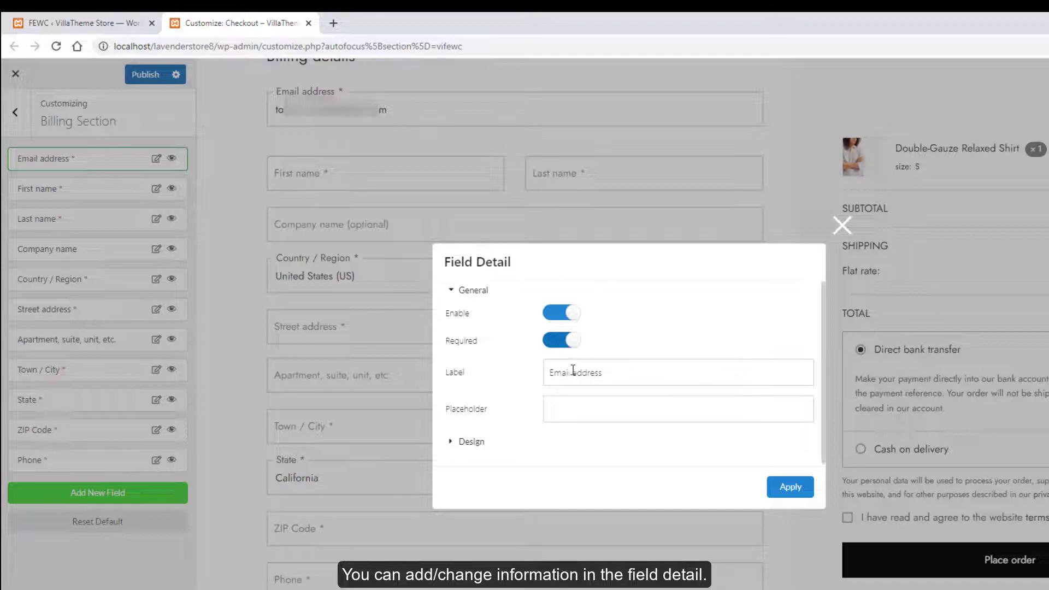
pyautogui.click(617, 378)
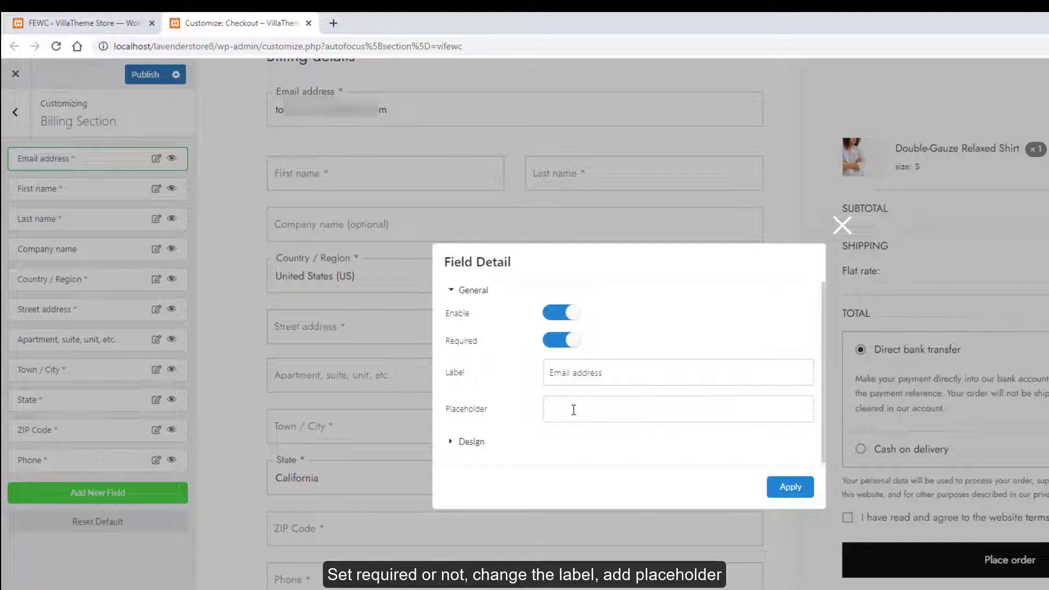
pyautogui.write('hn@example.com')
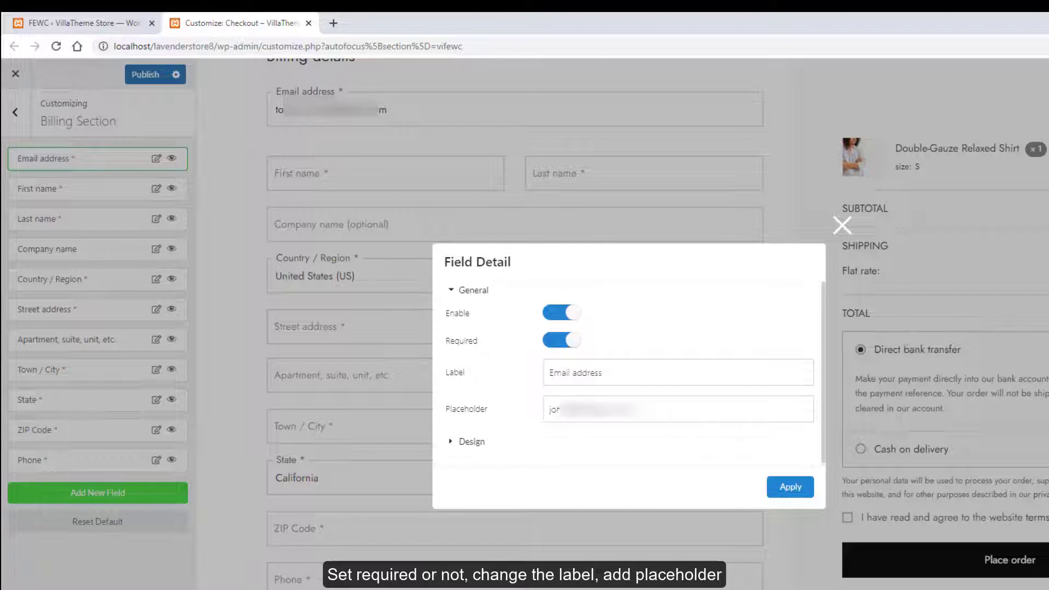
pyautogui.click(553, 440)
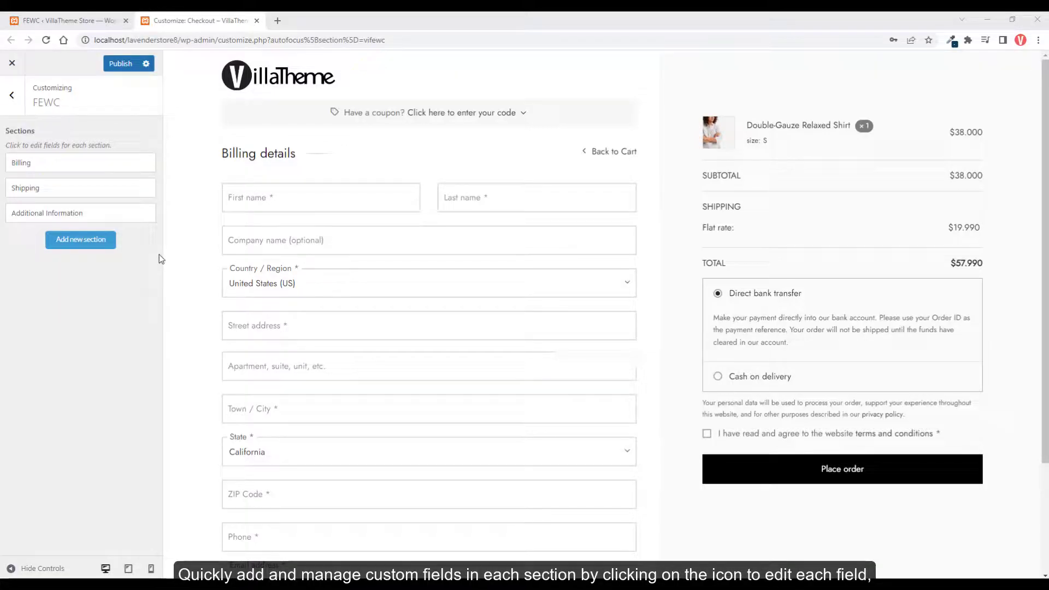
# - Start a new Billing field and switch Required on
pyautogui.click(141, 163)
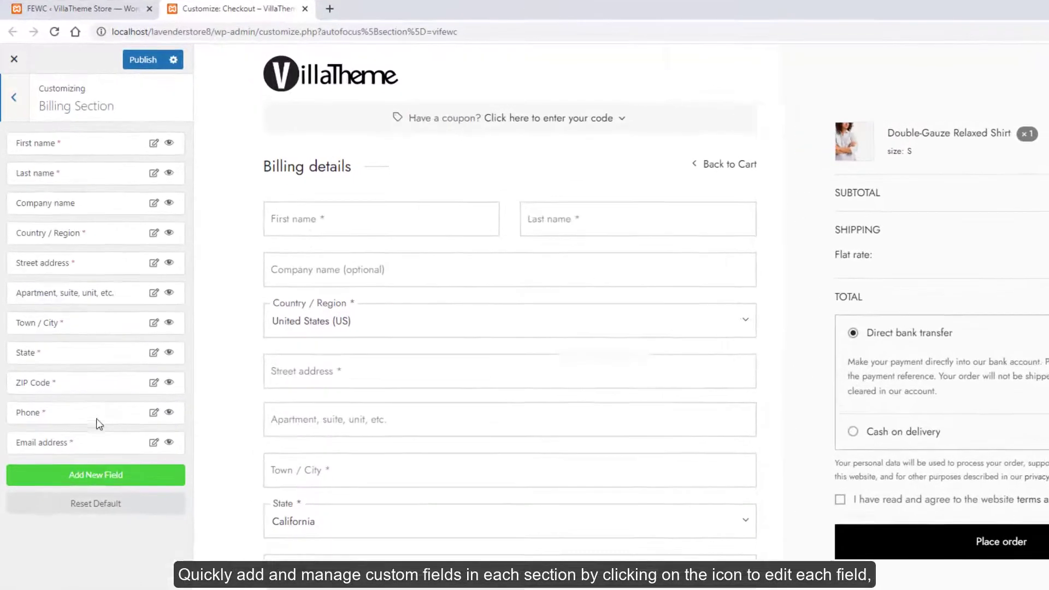
pyautogui.click(87, 481)
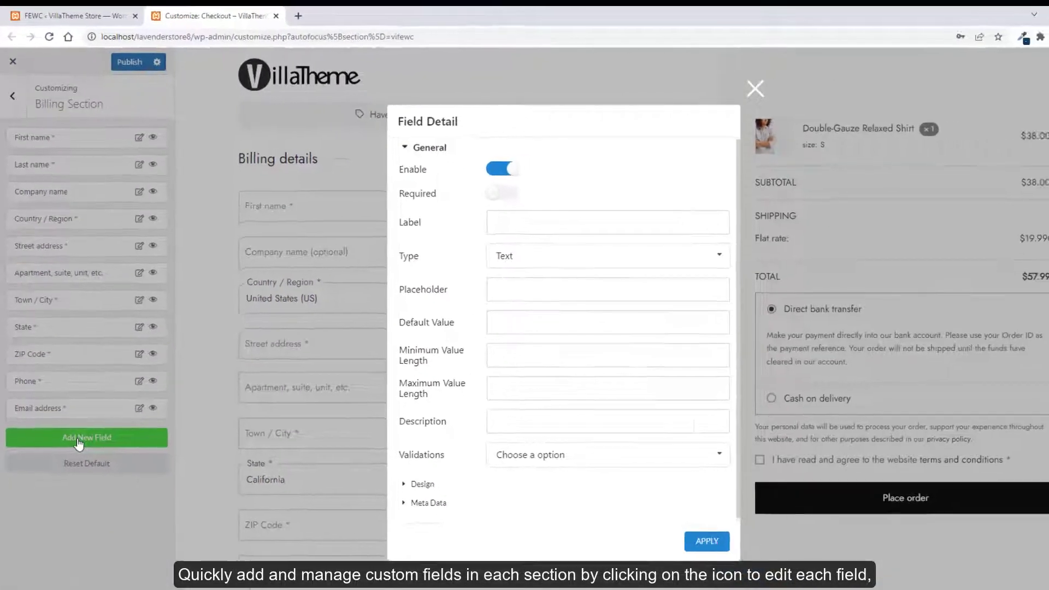
pyautogui.click(469, 165)
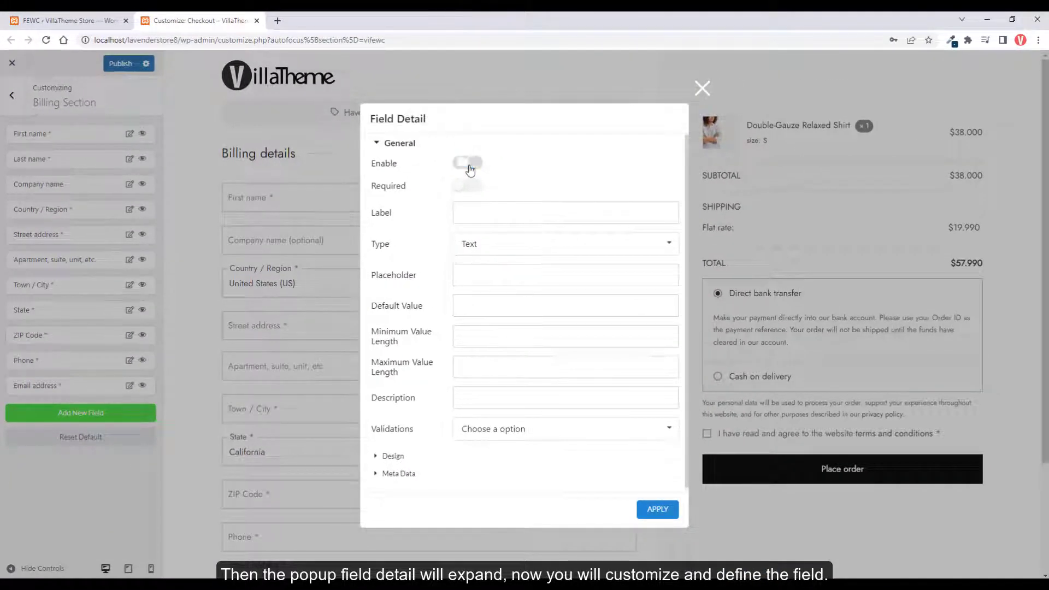
pyautogui.click(469, 187)
pyautogui.click(464, 217)
# - Cycle the new field's type through Email, Phone, Number and Textarea, ending on Checkbox
pyautogui.click(466, 250)
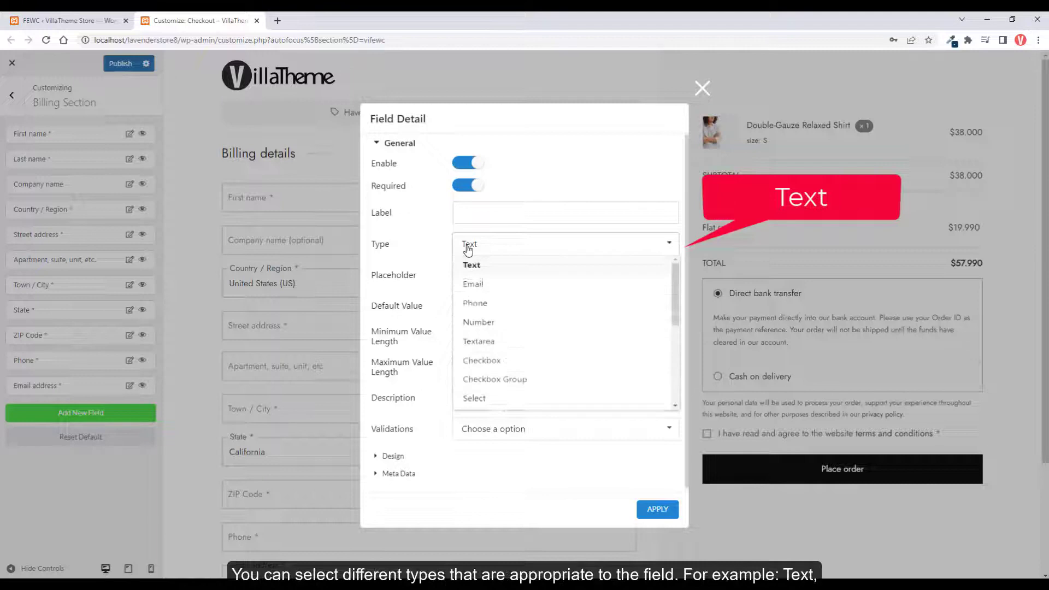
pyautogui.click(483, 292)
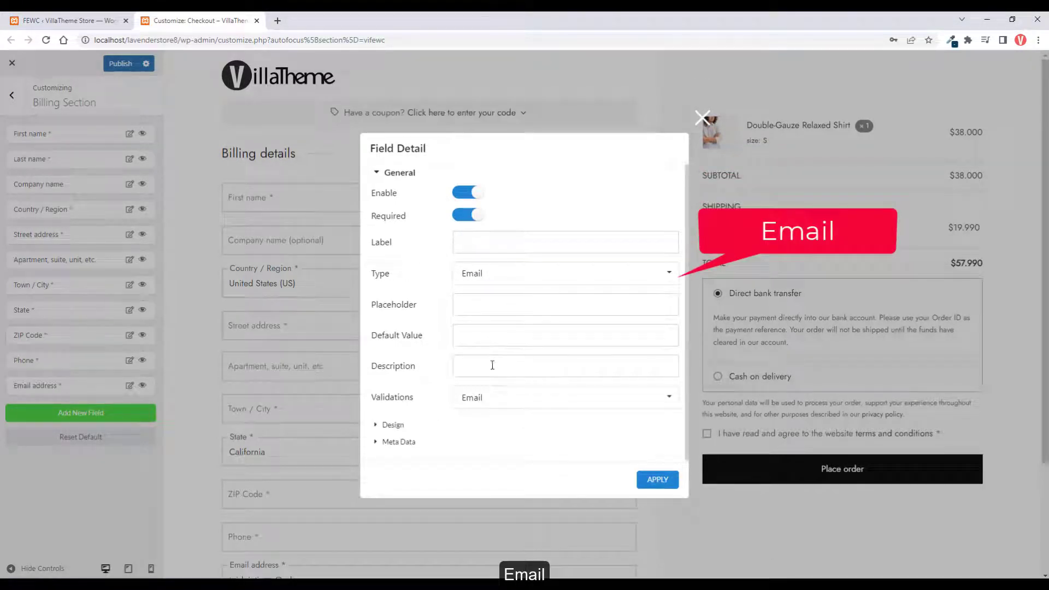
pyautogui.click(516, 277)
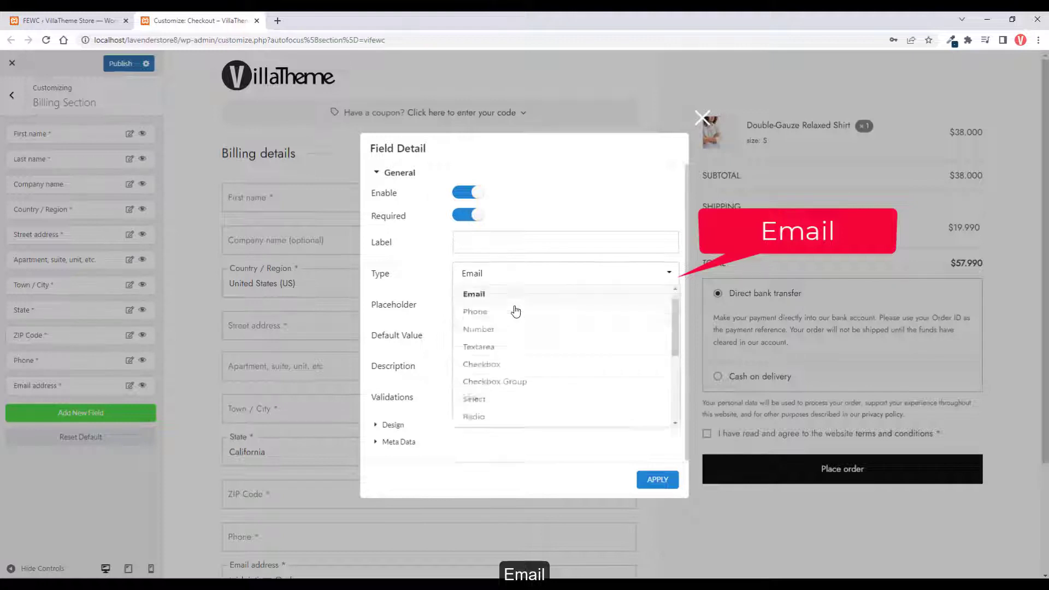
pyautogui.click(513, 319)
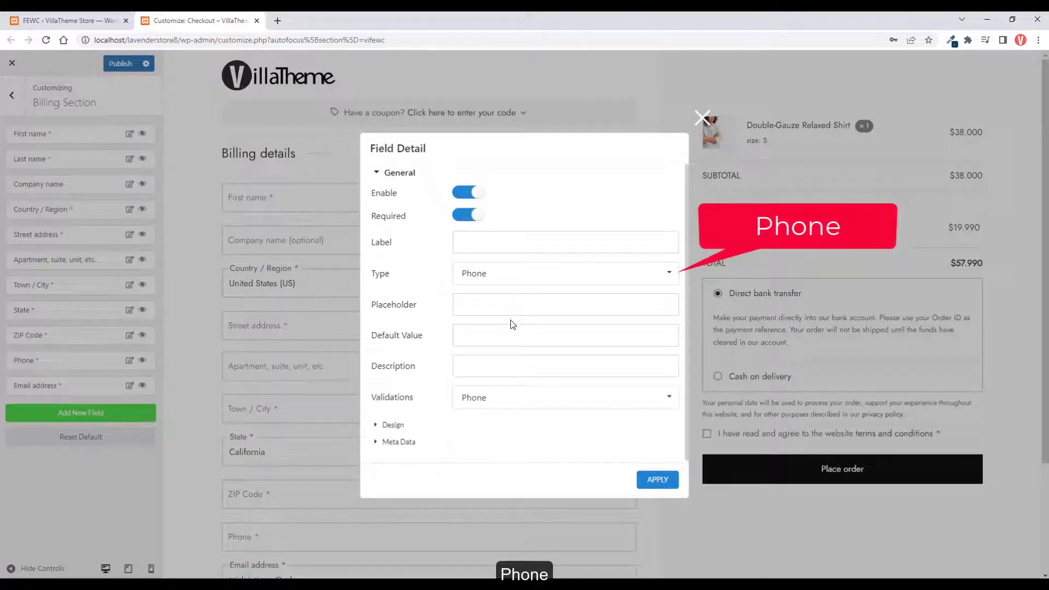
pyautogui.click(517, 273)
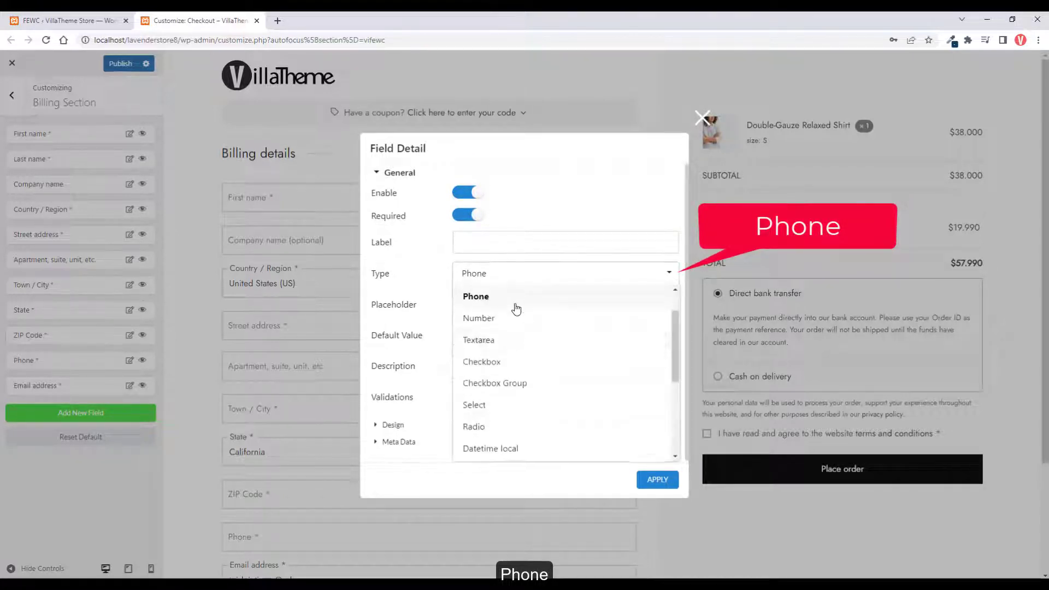
pyautogui.click(516, 324)
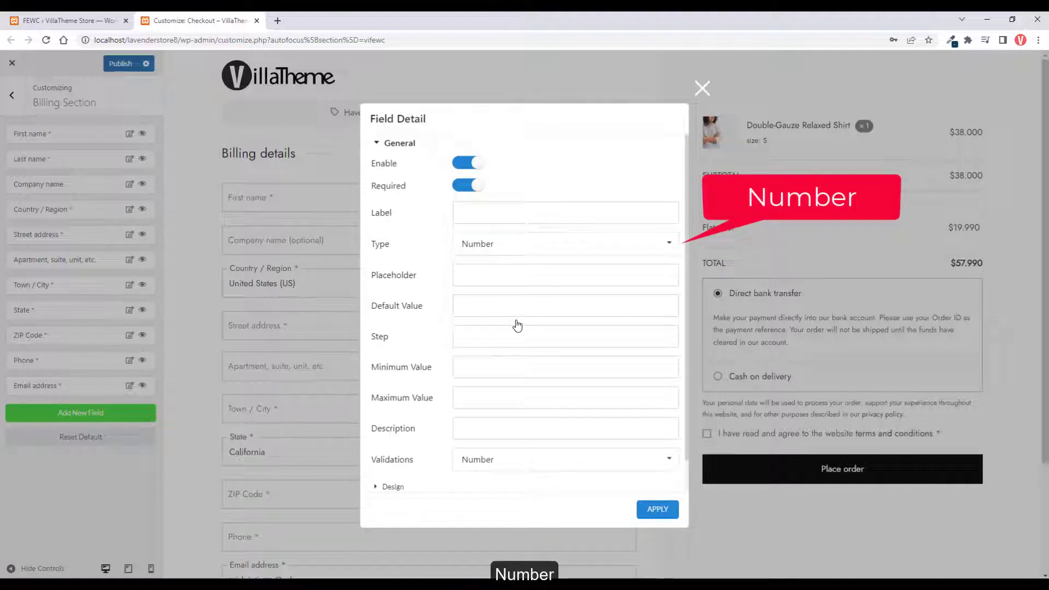
pyautogui.click(540, 246)
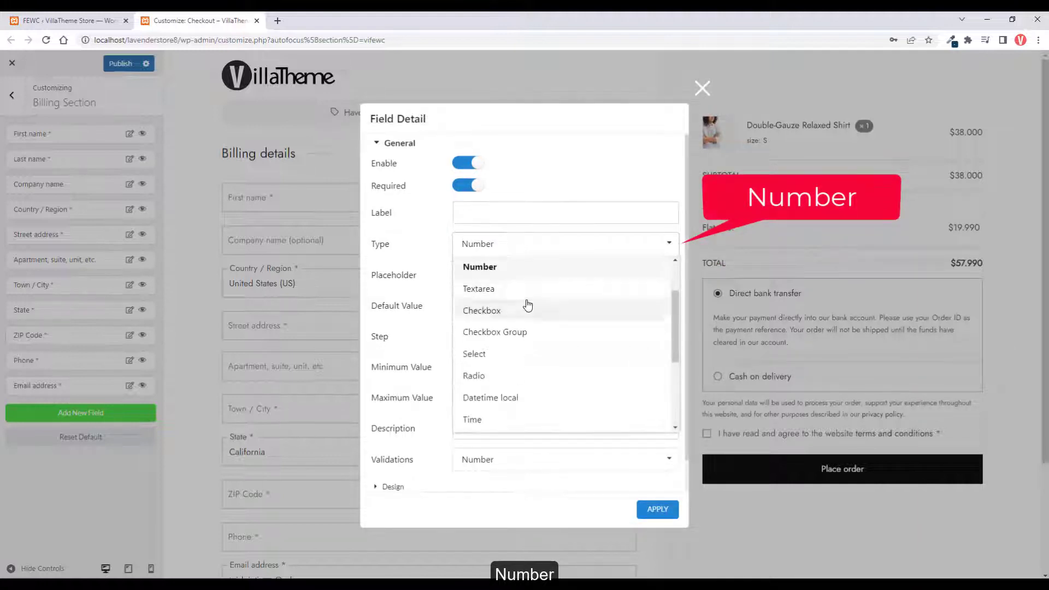
pyautogui.click(530, 290)
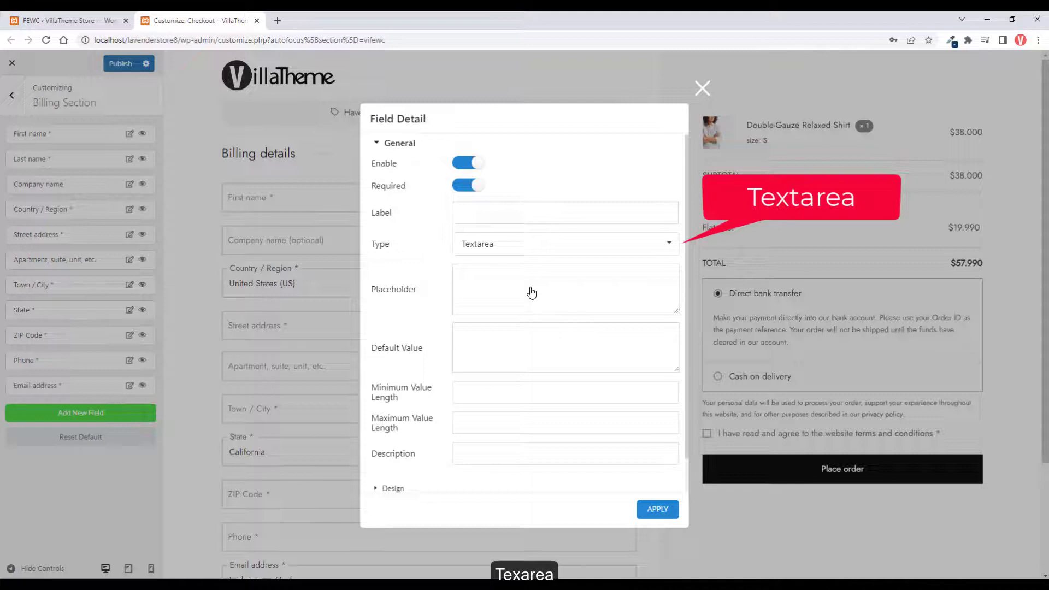
pyautogui.click(539, 251)
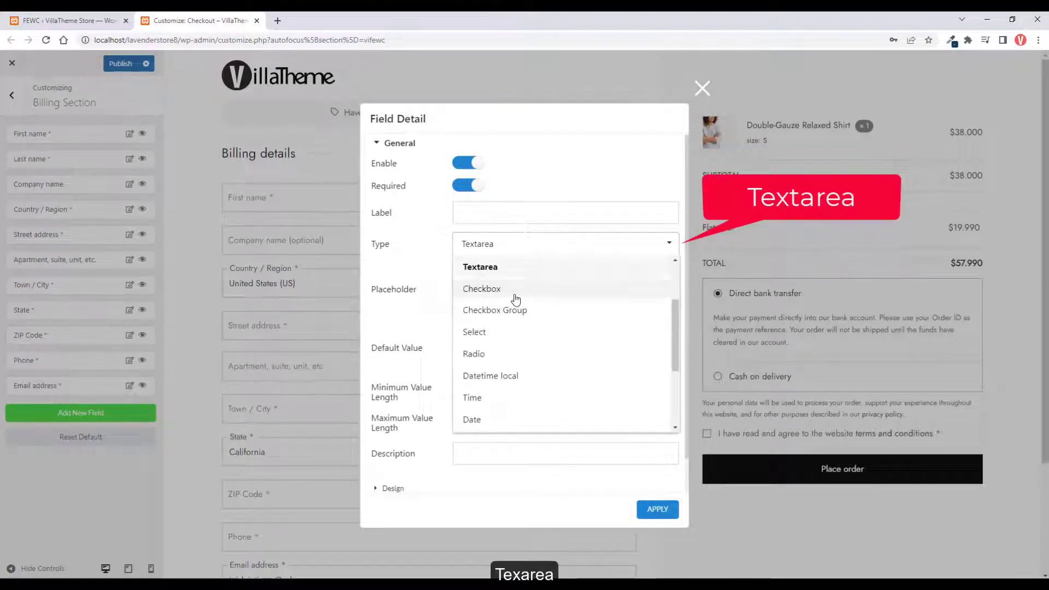
pyautogui.click(511, 294)
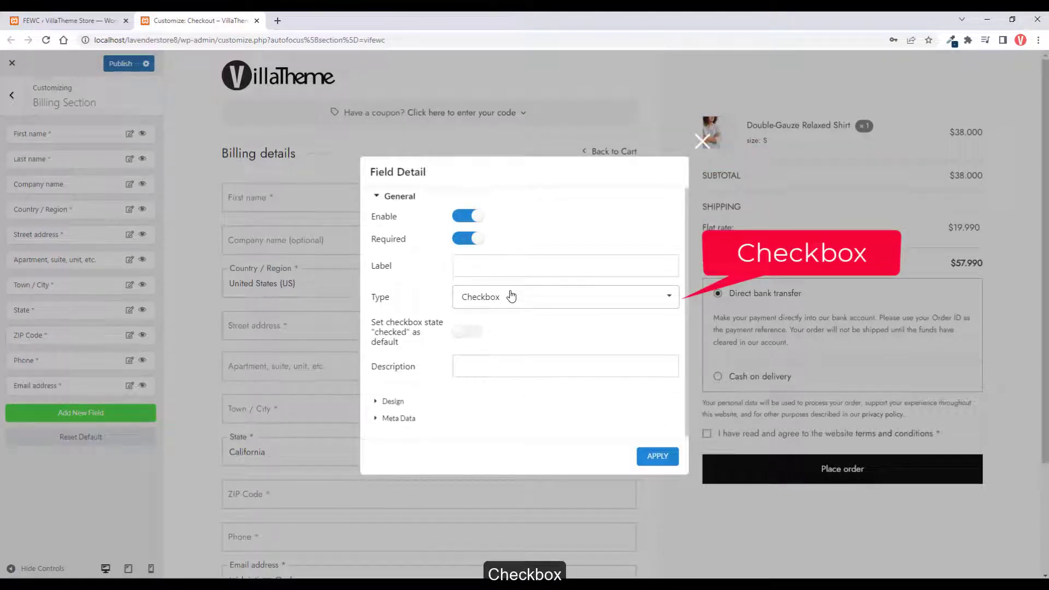
# - Preview the field as Checkbox Group, Select and Radio types
pyautogui.click(511, 297)
pyautogui.click(488, 342)
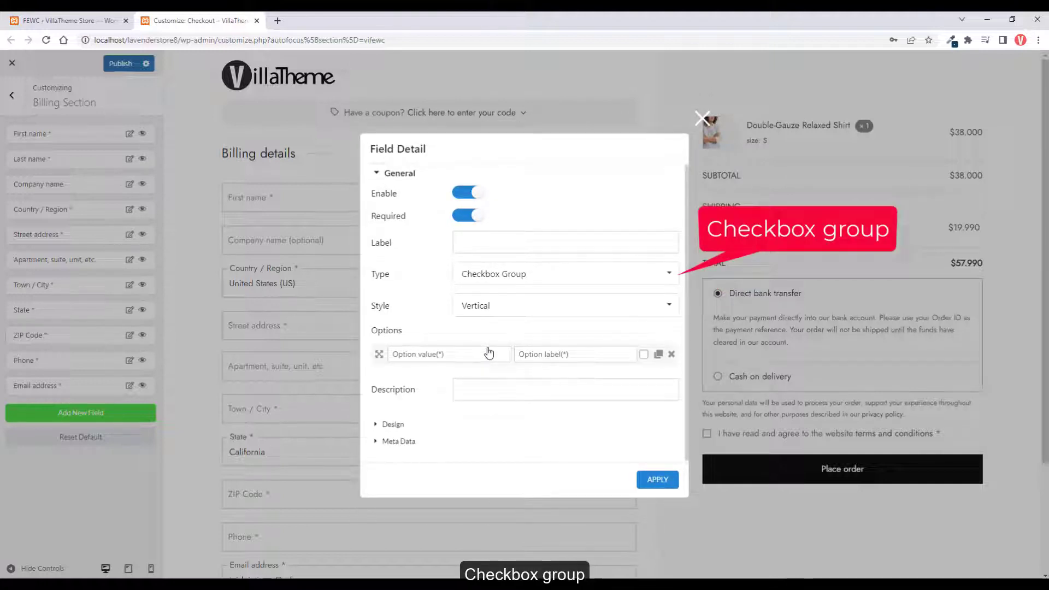
pyautogui.click(533, 291)
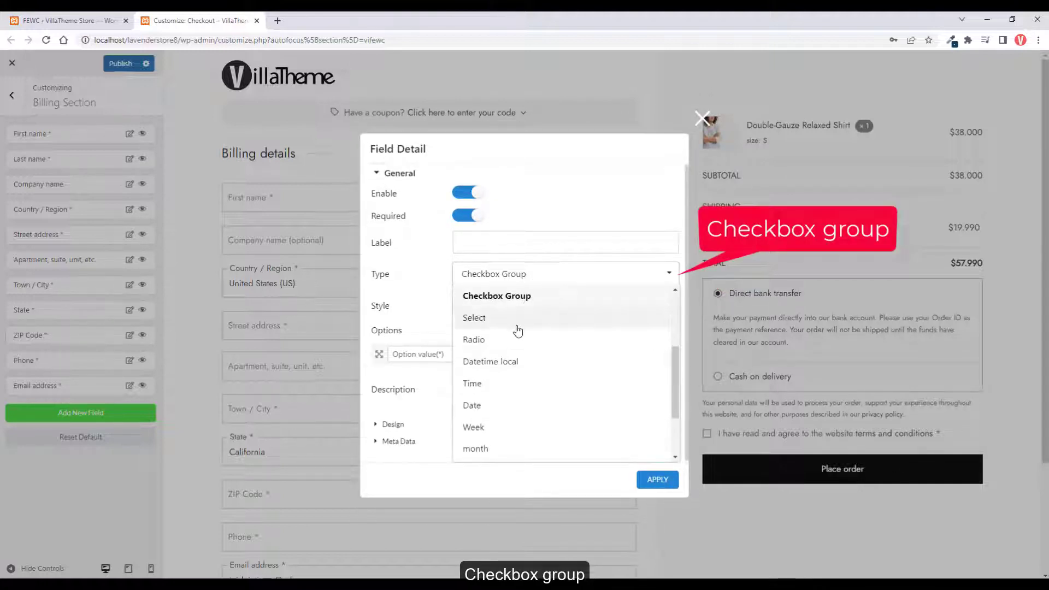
pyautogui.click(516, 323)
pyautogui.click(519, 295)
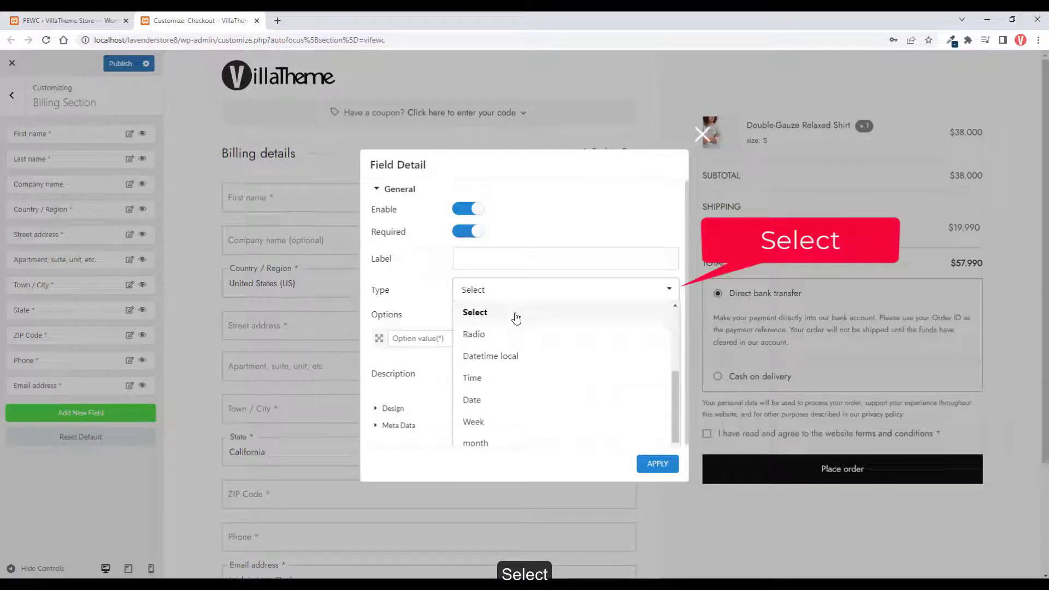
pyautogui.click(512, 335)
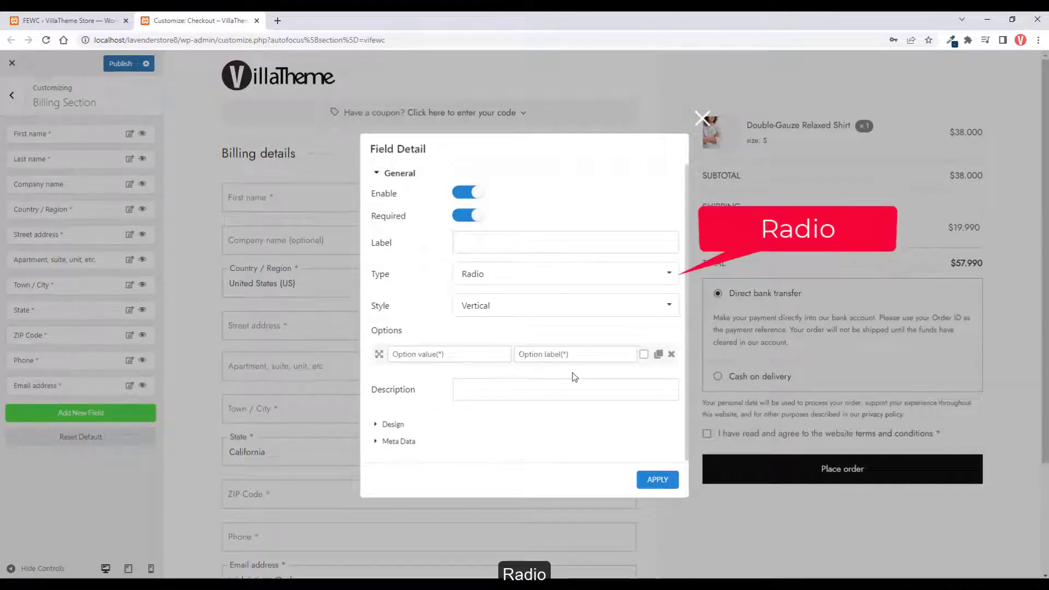
# - Try Time, Password and Url types, then settle on Html/ Paragraph
pyautogui.click(522, 273)
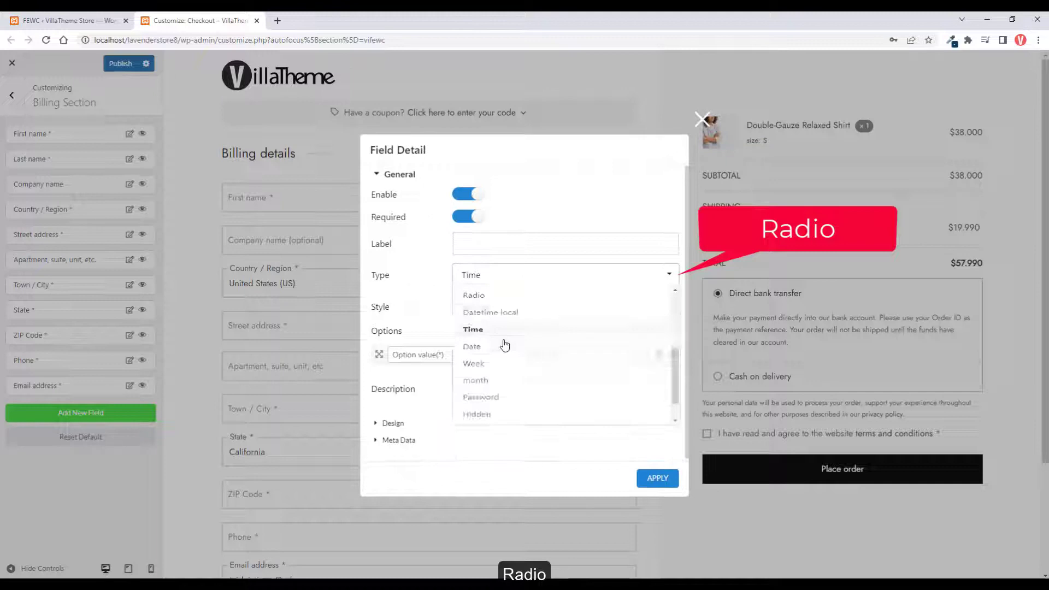
pyautogui.click(503, 344)
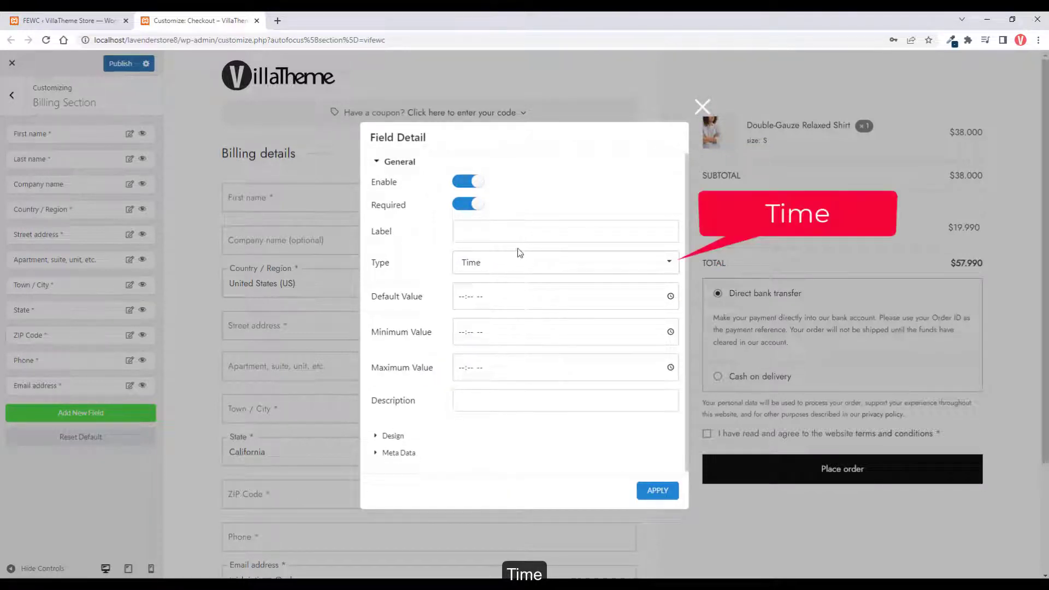
pyautogui.click(510, 269)
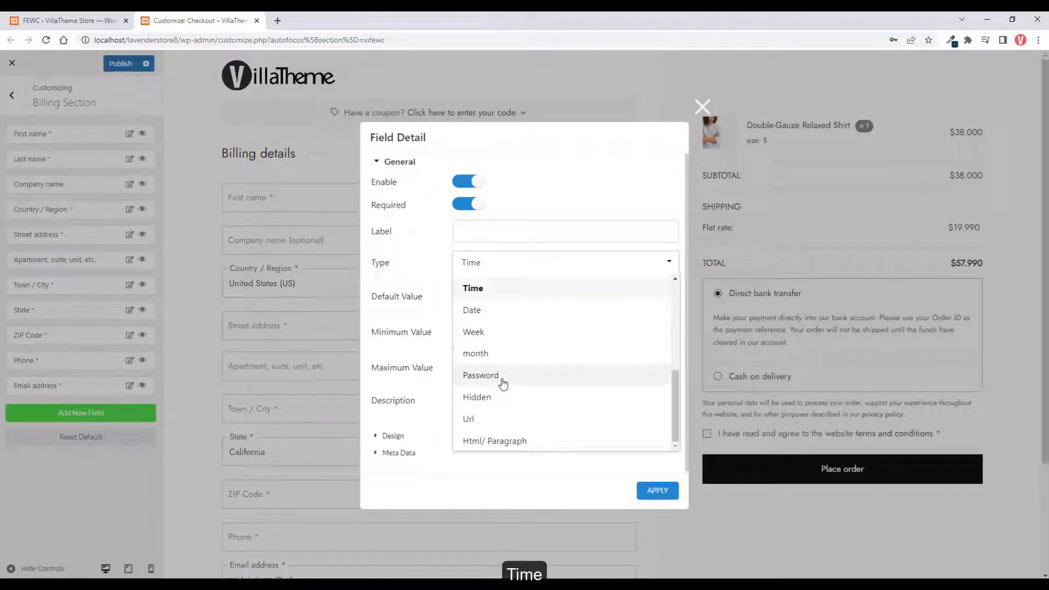
pyautogui.click(481, 376)
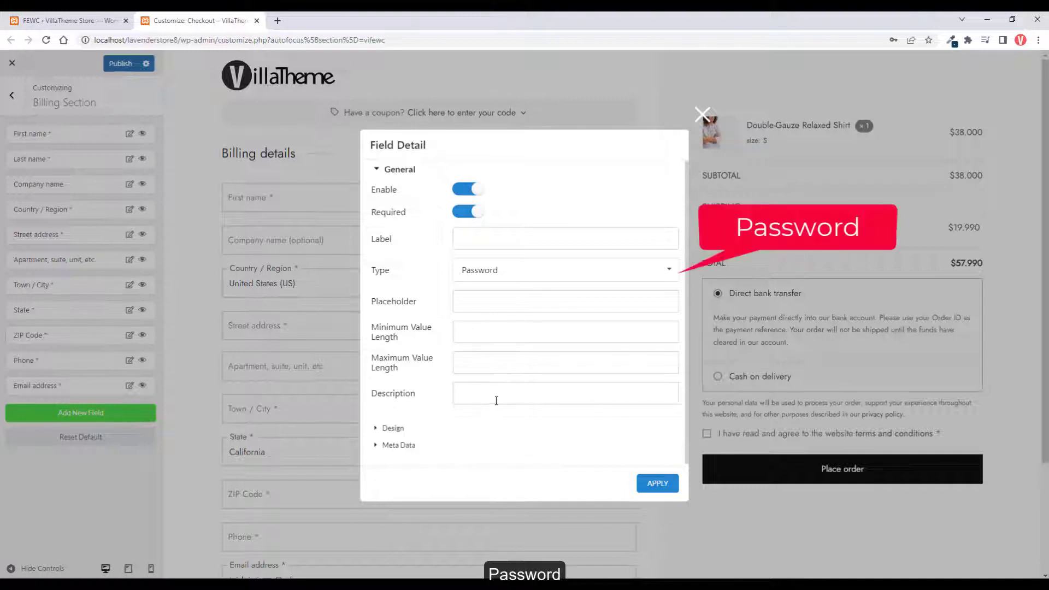
pyautogui.click(541, 273)
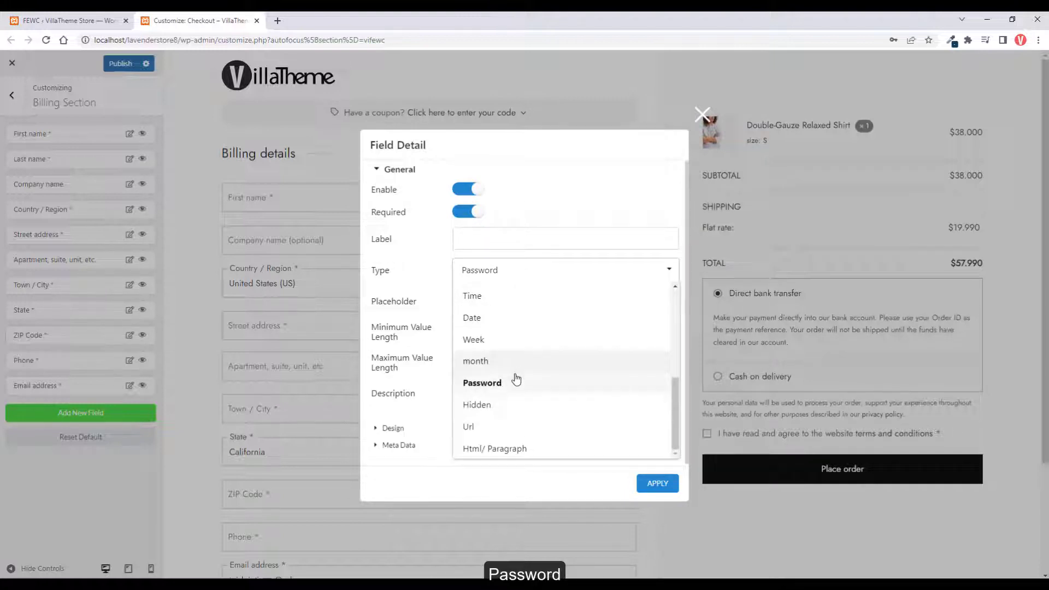
pyautogui.click(502, 425)
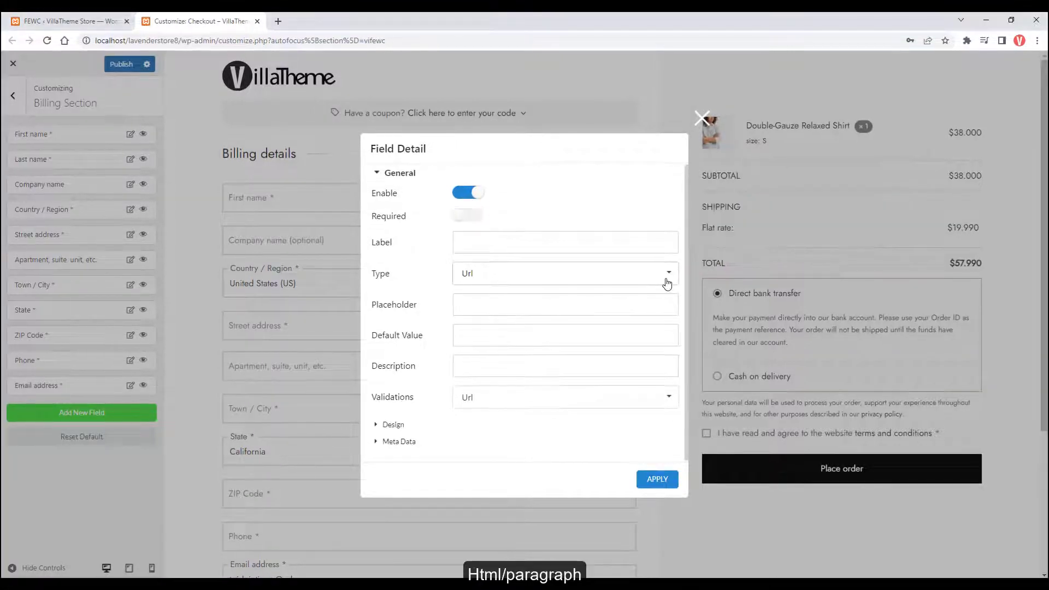
pyautogui.click(665, 275)
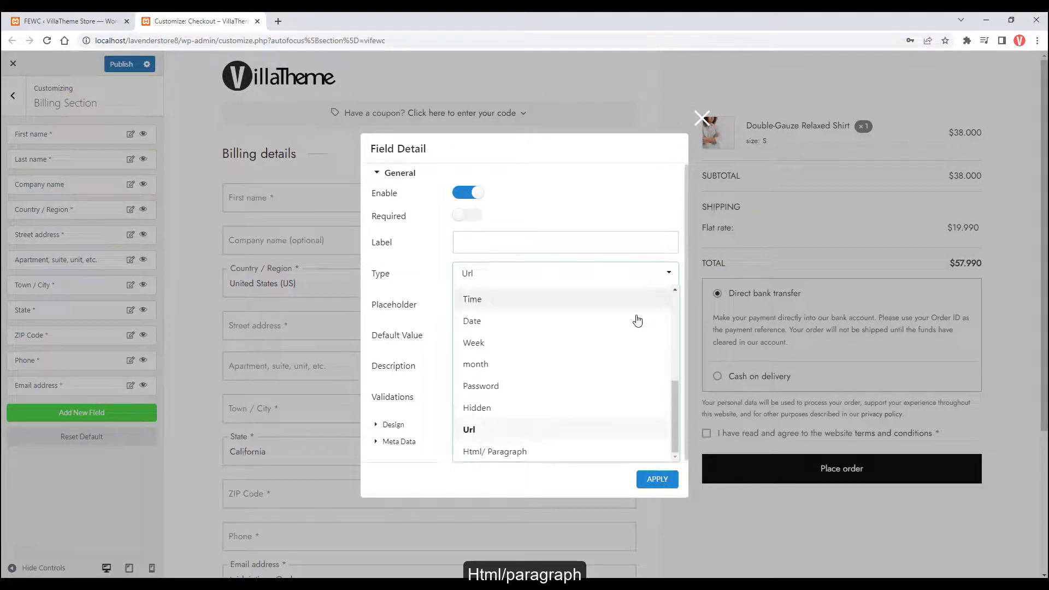
pyautogui.click(520, 451)
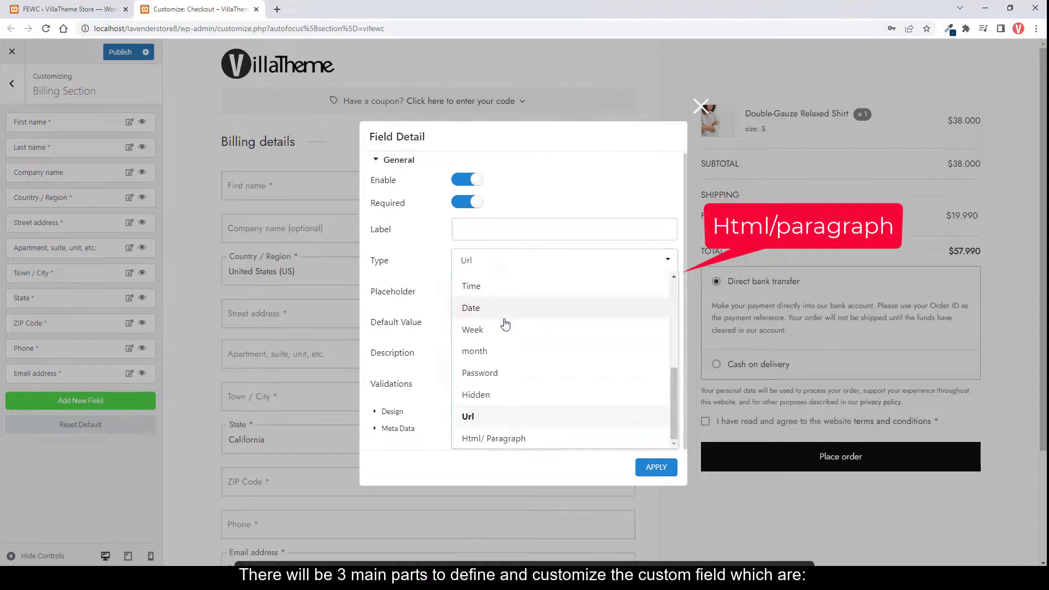
# - Switch the field to Radio type and keep its data saved as order meta
pyautogui.scroll(3, 505, 326)
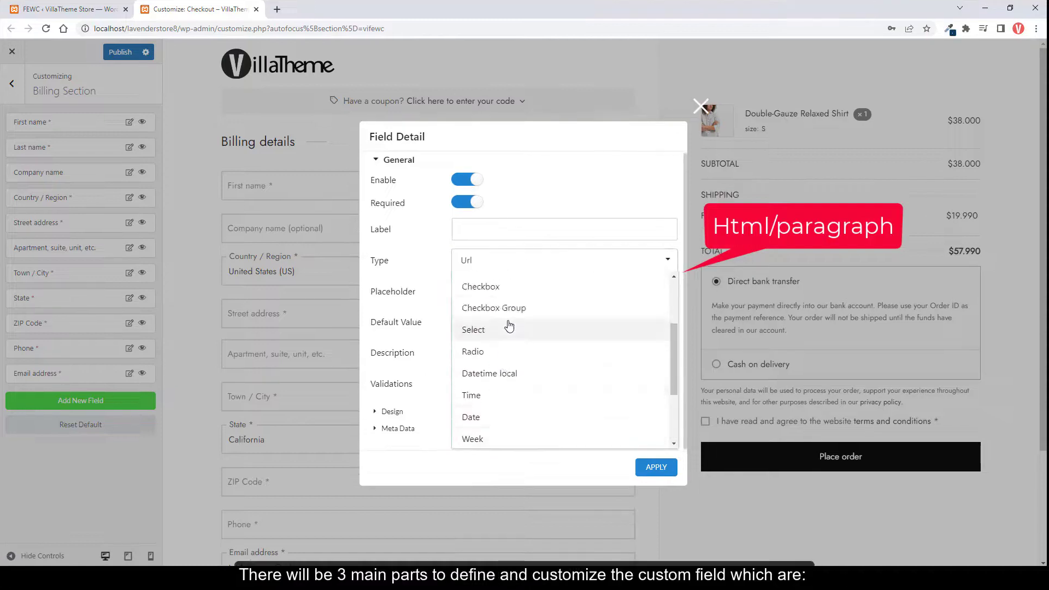
pyautogui.click(497, 352)
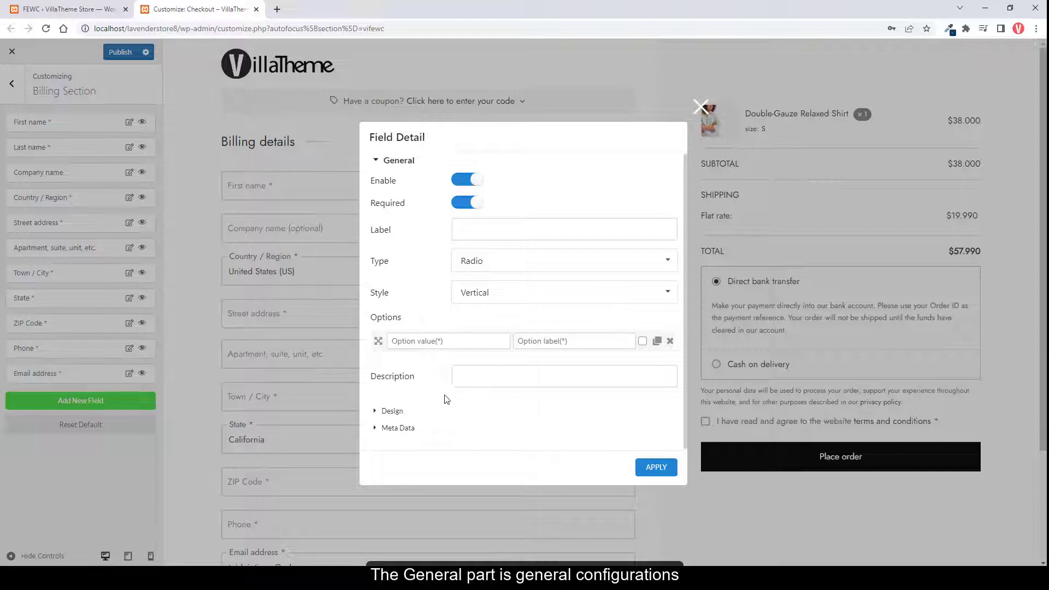
pyautogui.click(407, 415)
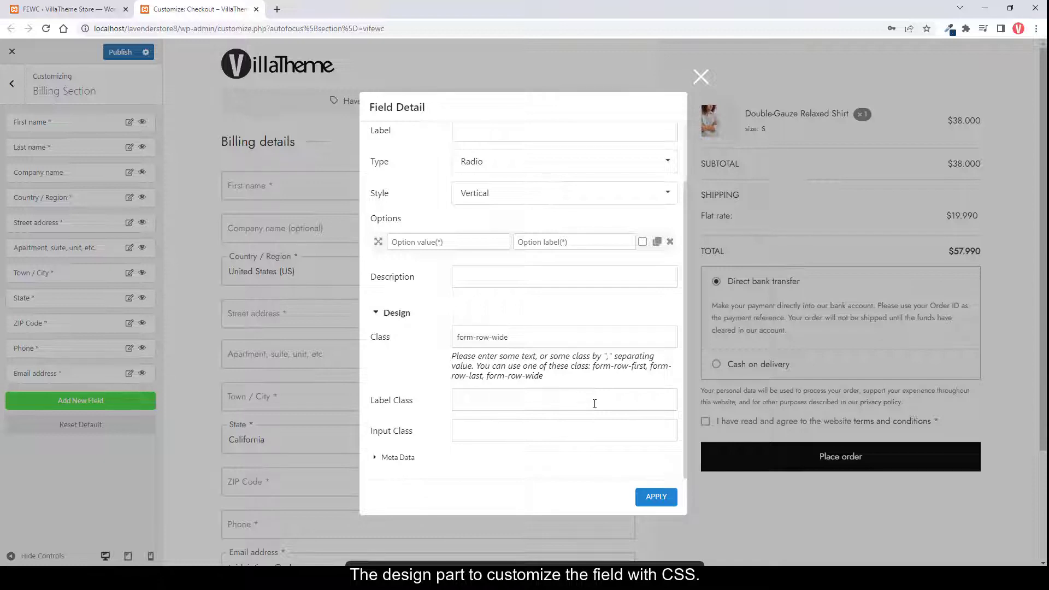
pyautogui.click(462, 460)
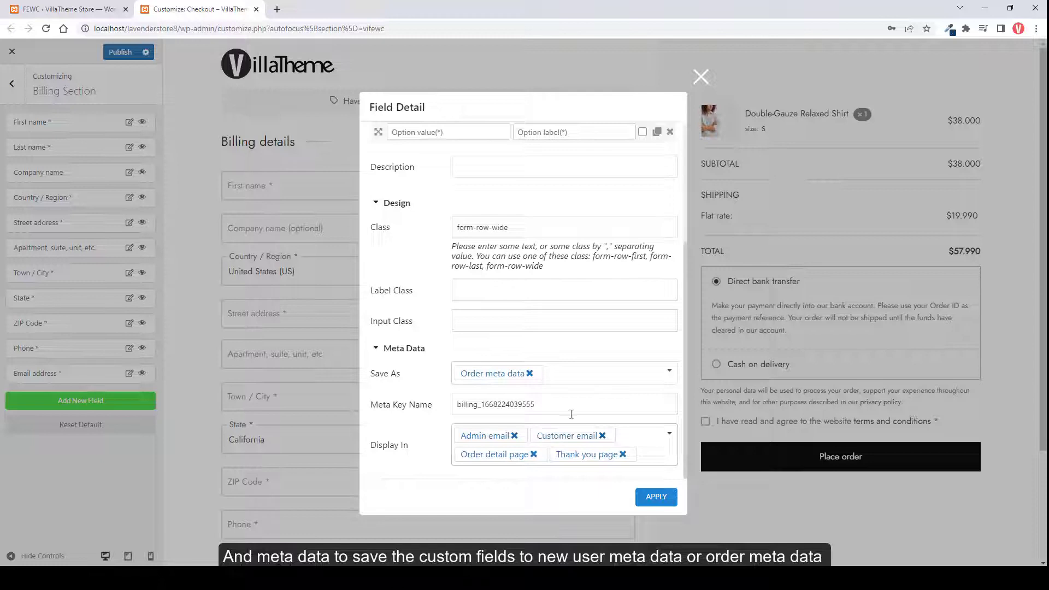
pyautogui.click(605, 378)
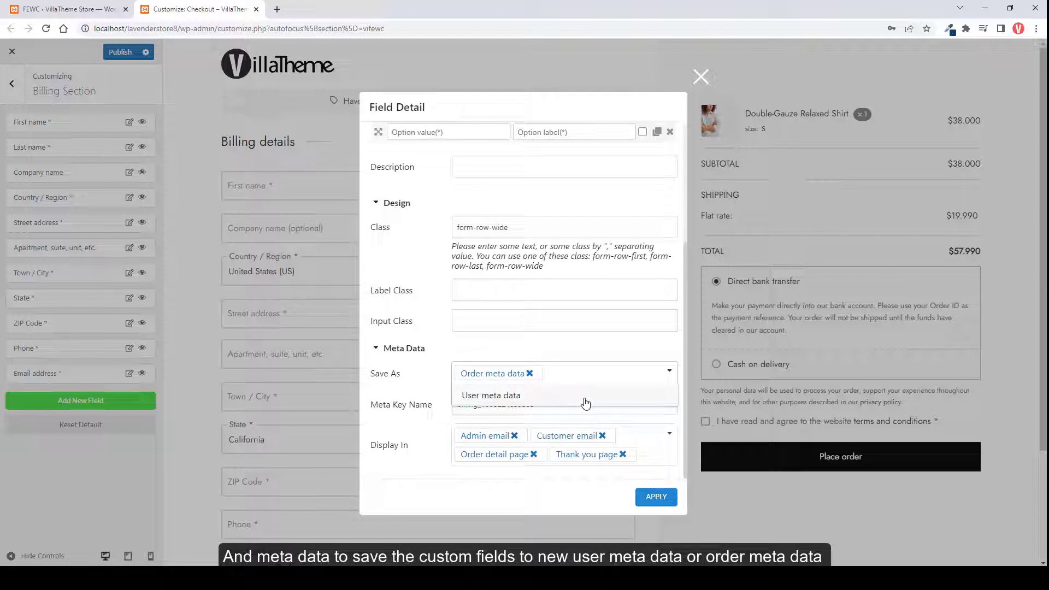
pyautogui.click(421, 371)
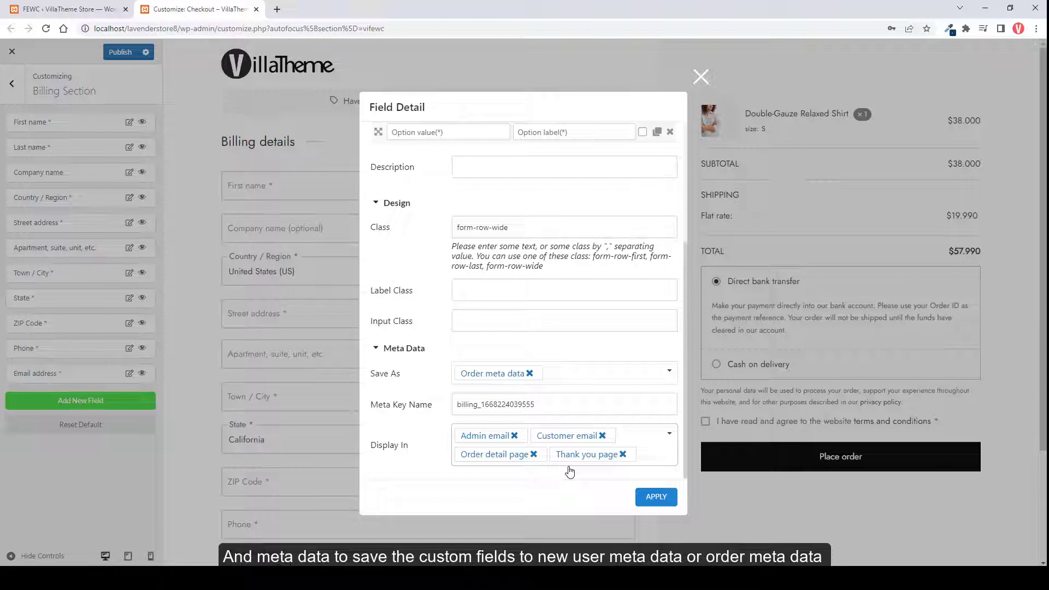
# - Label the field Gender and lay its options out horizontally
pyautogui.scroll(3, 586, 403)
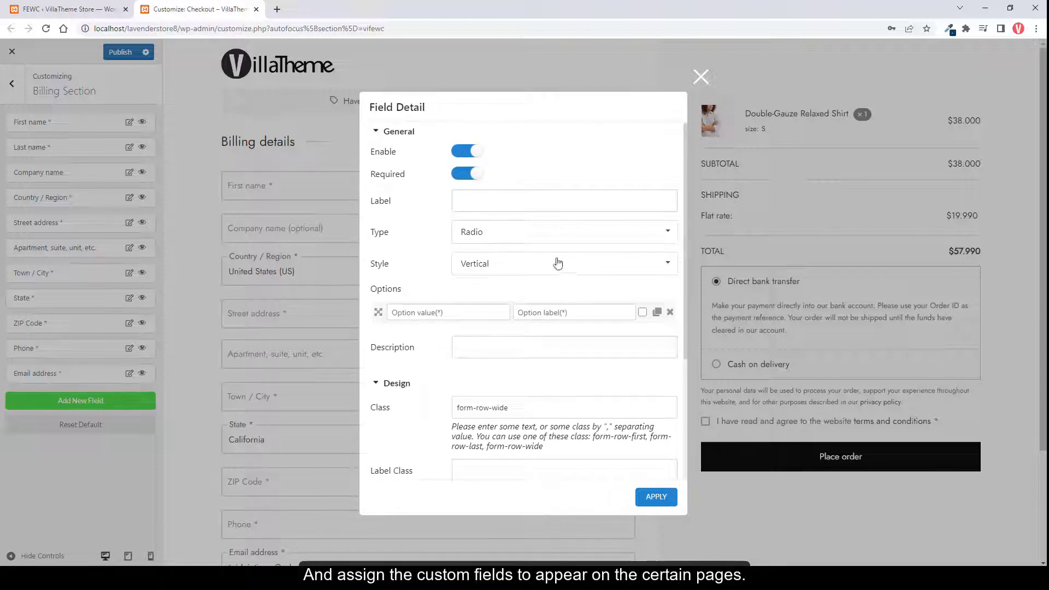
pyautogui.click(526, 203)
pyautogui.write('G')
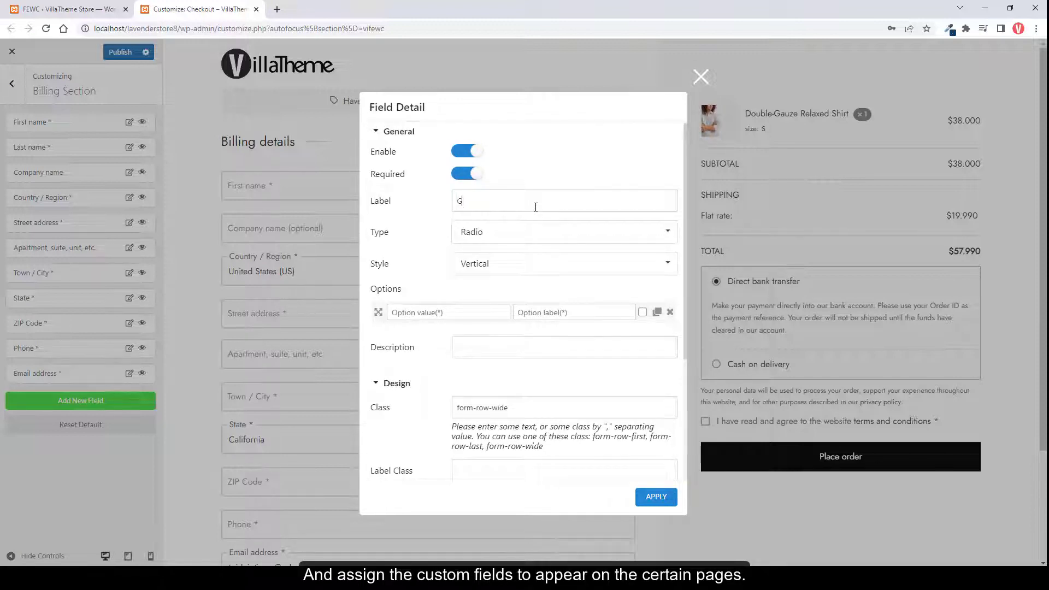
pyautogui.write('ender')
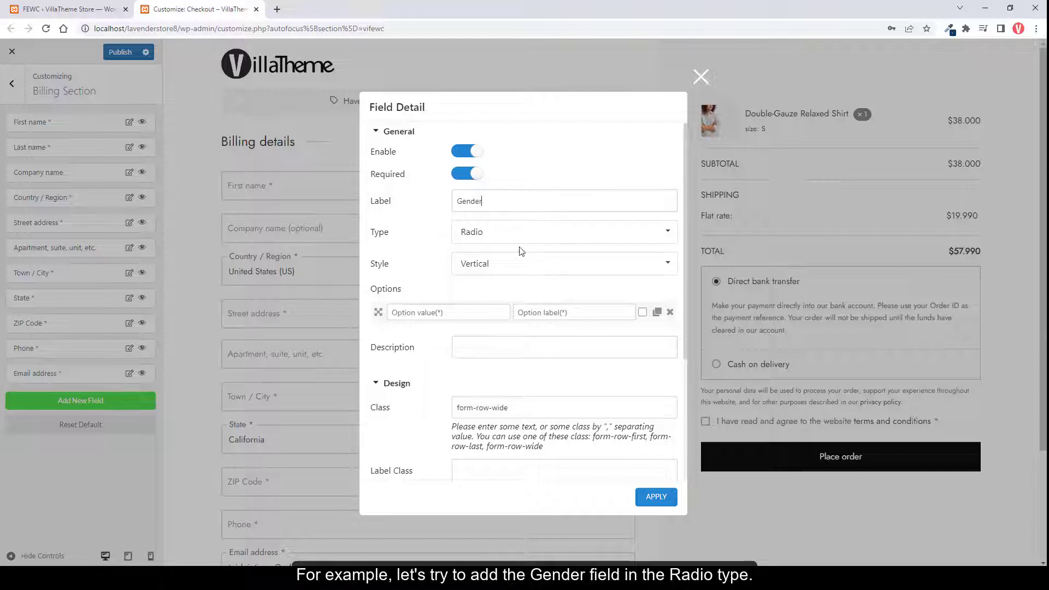
pyautogui.click(512, 270)
pyautogui.click(502, 307)
# - Add Male, Female and Other as the radio options
pyautogui.click(464, 311)
pyautogui.write('Male')
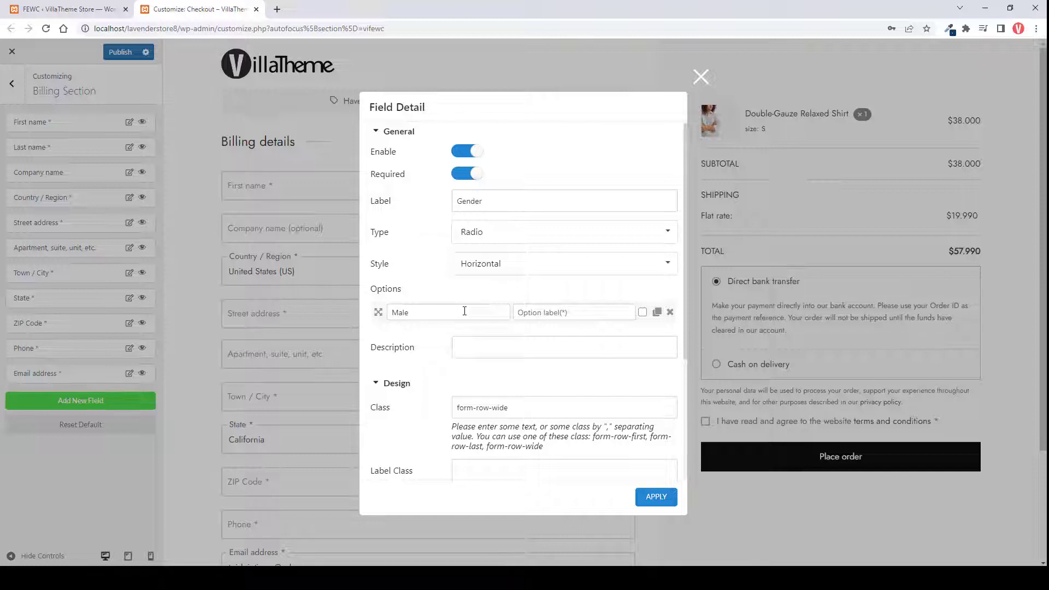
pyautogui.write('Male')
pyautogui.click(657, 313)
pyautogui.write('Female')
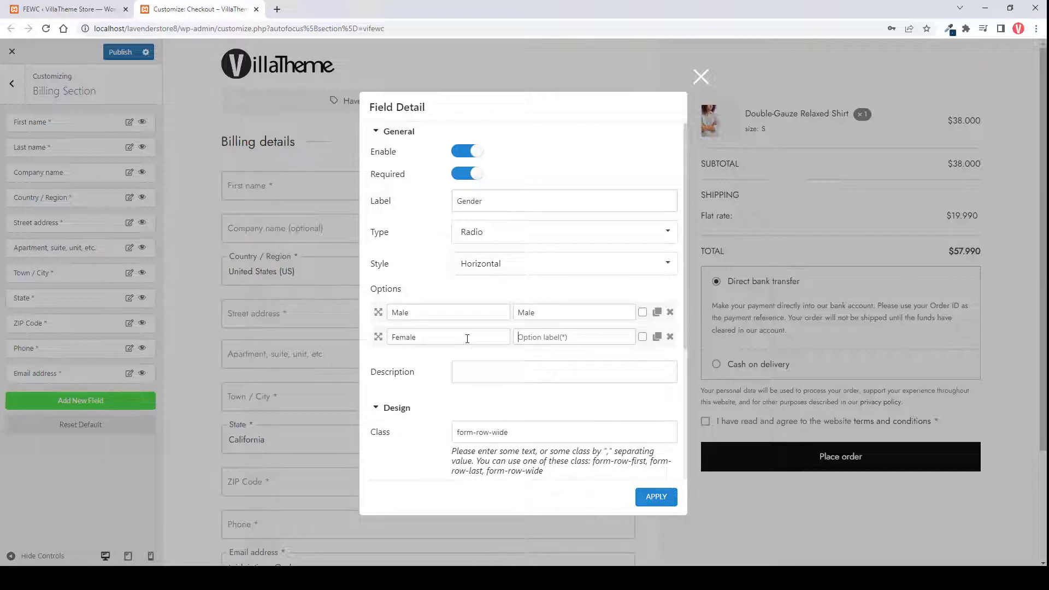
pyautogui.doubleClick(467, 339)
pyautogui.hotkey('ctrl', 'c')
pyautogui.press('Tab')
pyautogui.hotkey('ctrl', 'v')
pyautogui.click(657, 337)
pyautogui.write('Ot')
pyautogui.hotkey('ctrl', 'v')
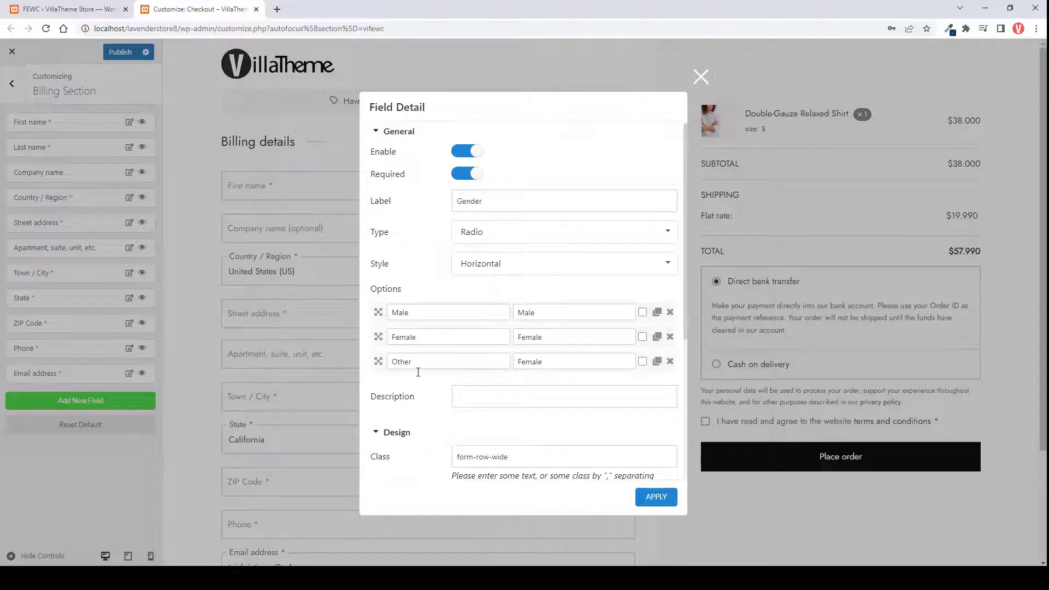
pyautogui.hotkey('ctrl', 'z')
pyautogui.write('Other')
# - Write a short description and apply the Gender field to the Billing section
pyautogui.scroll(-1, 596, 370)
pyautogui.click(570, 350)
pyautogui.write('Tell us about your')
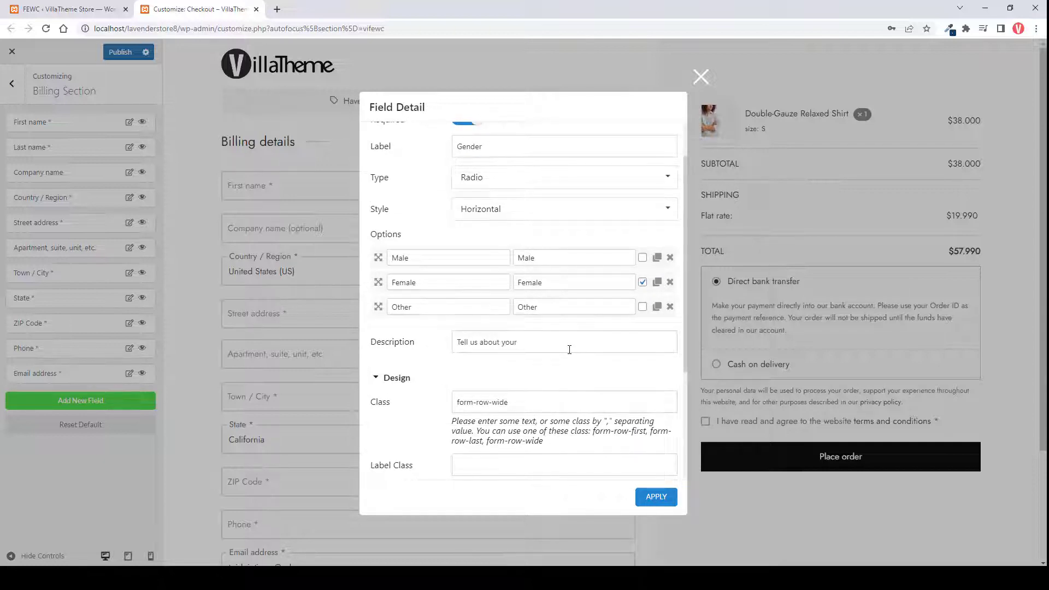
pyautogui.write('gender')
pyautogui.click(653, 498)
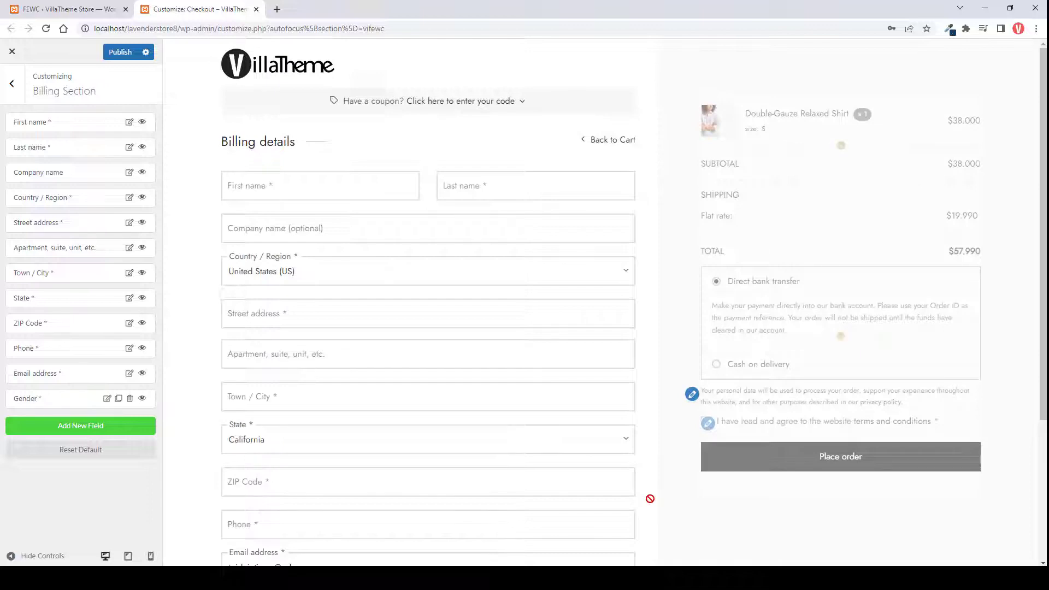
# - Move the Gender field in the Billing Section list to sit just below Last name
pyautogui.scroll(-3, 305, 454)
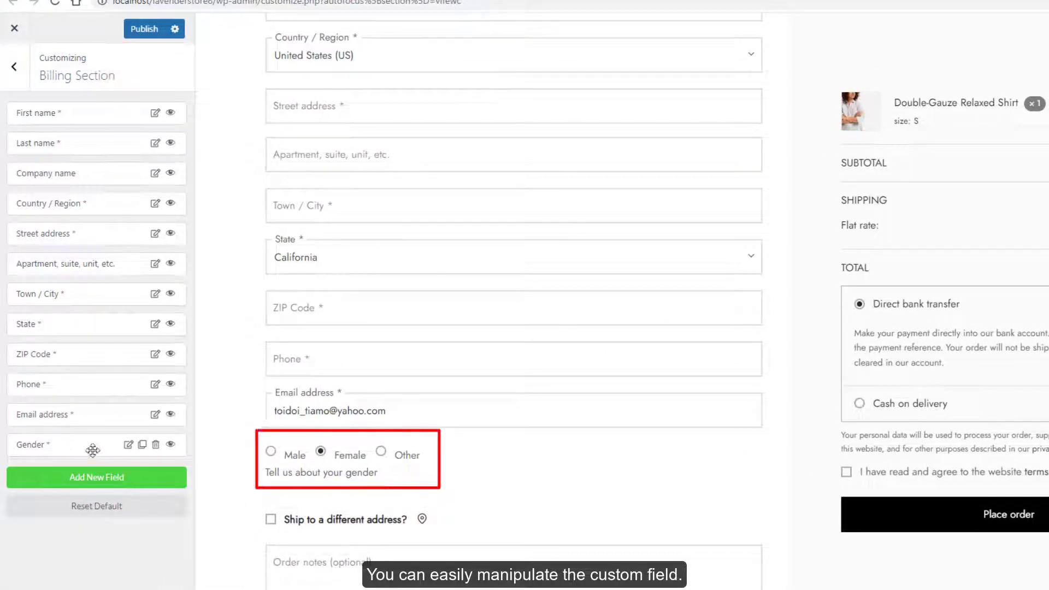
pyautogui.moveTo(92, 450); pyautogui.dragTo(98, 178)
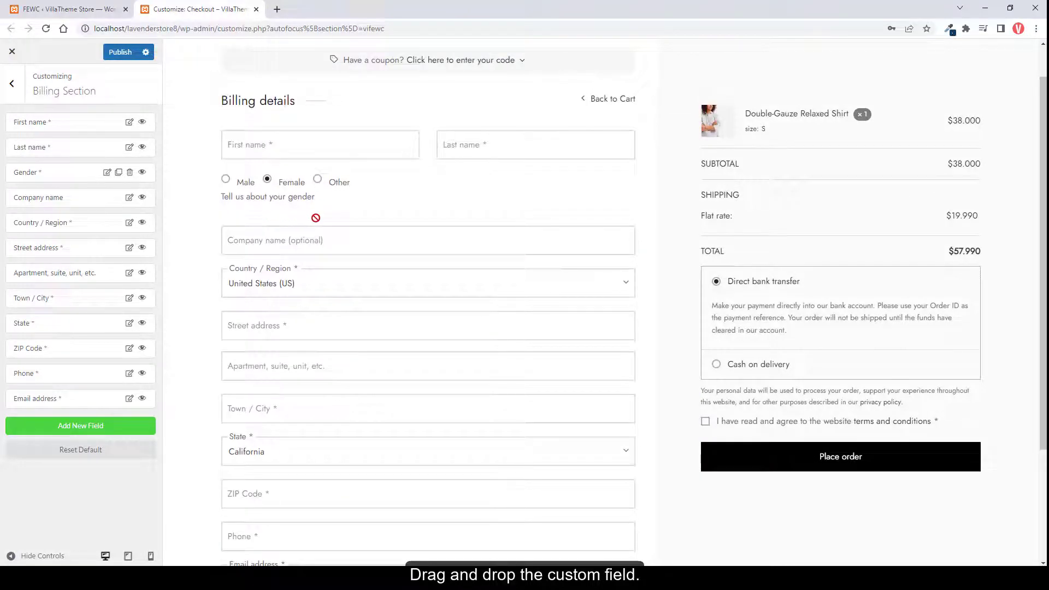
# - Hide and re-show the Gender field, then duplicate it and delete the Copy of Gender
pyautogui.click(142, 173)
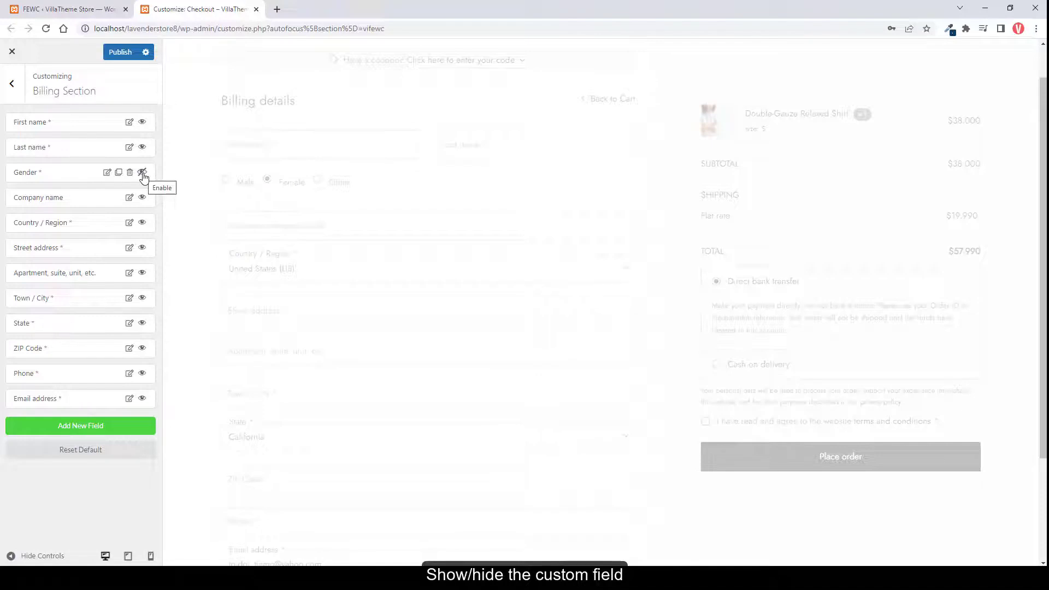
pyautogui.click(143, 173)
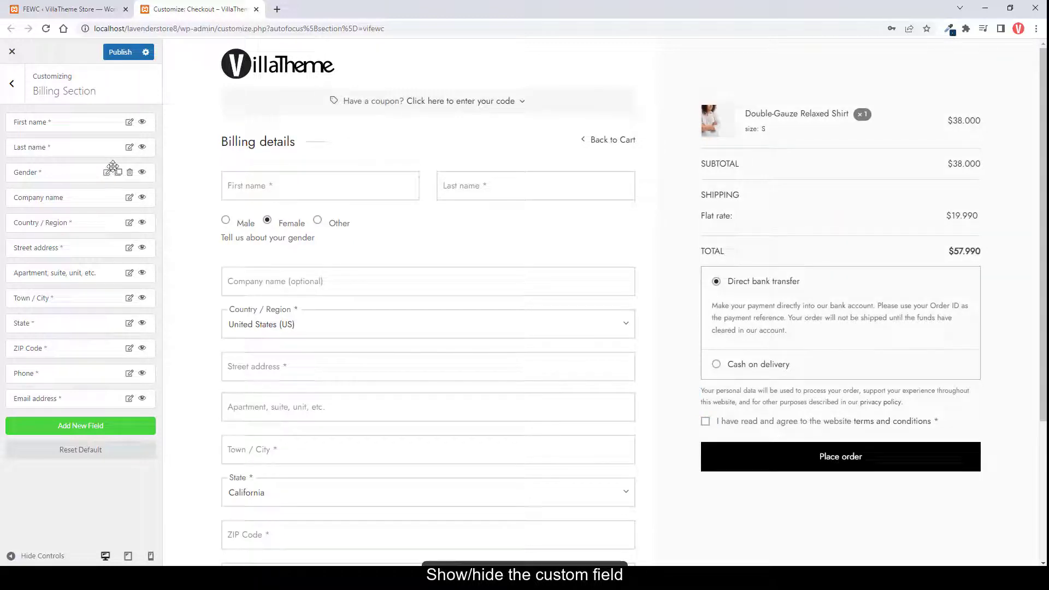
pyautogui.click(118, 173)
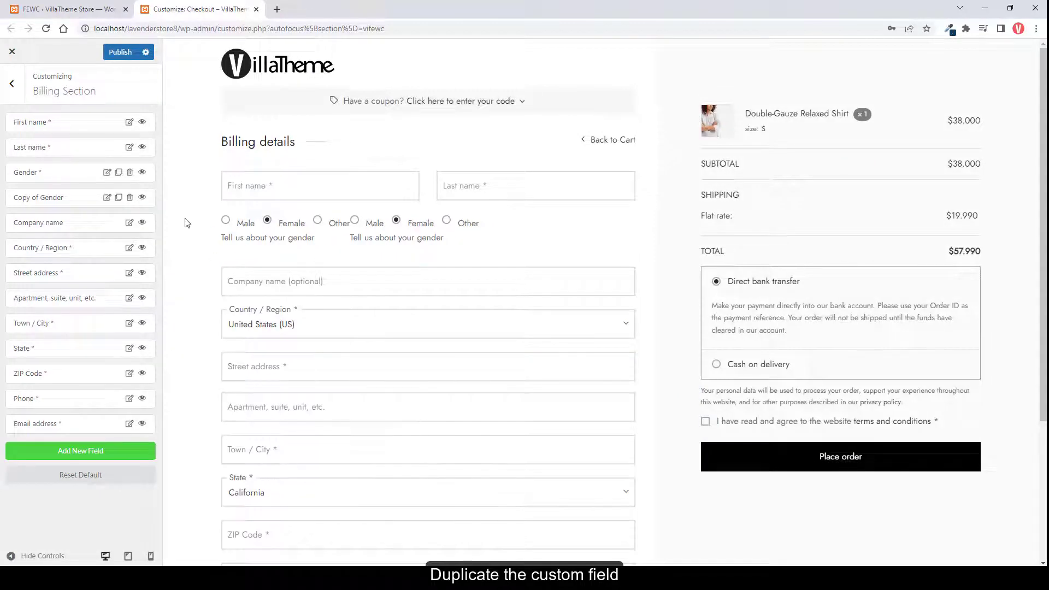
pyautogui.click(130, 197)
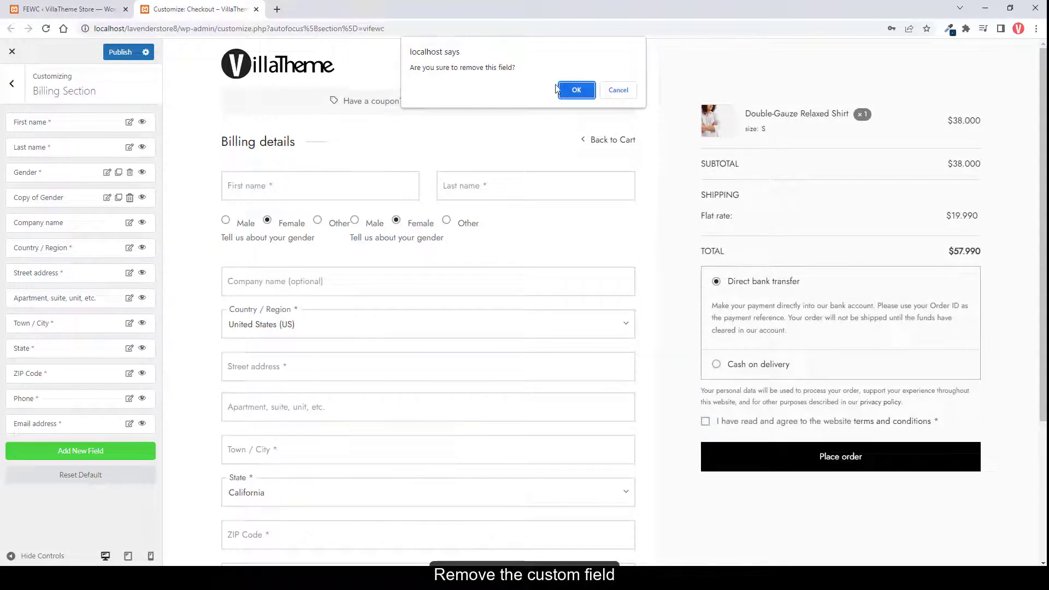
pyautogui.click(572, 91)
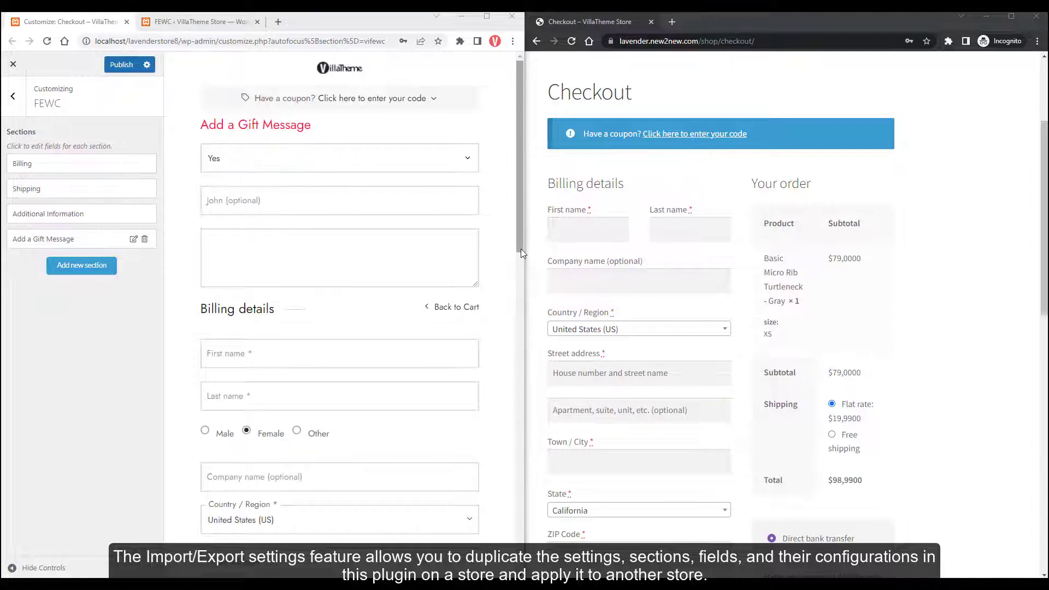
# - Check the How did you hear about us? dropdown in the Customizer preview, leaving Google chosen
pyautogui.moveTo(522, 252); pyautogui.dragTo(520, 455)
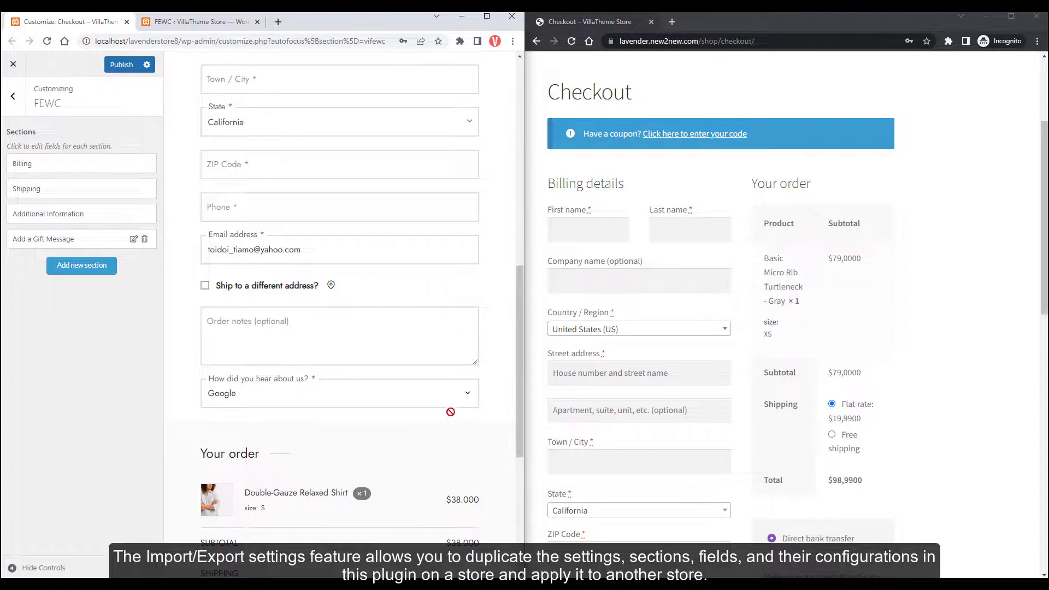
pyautogui.click(451, 401)
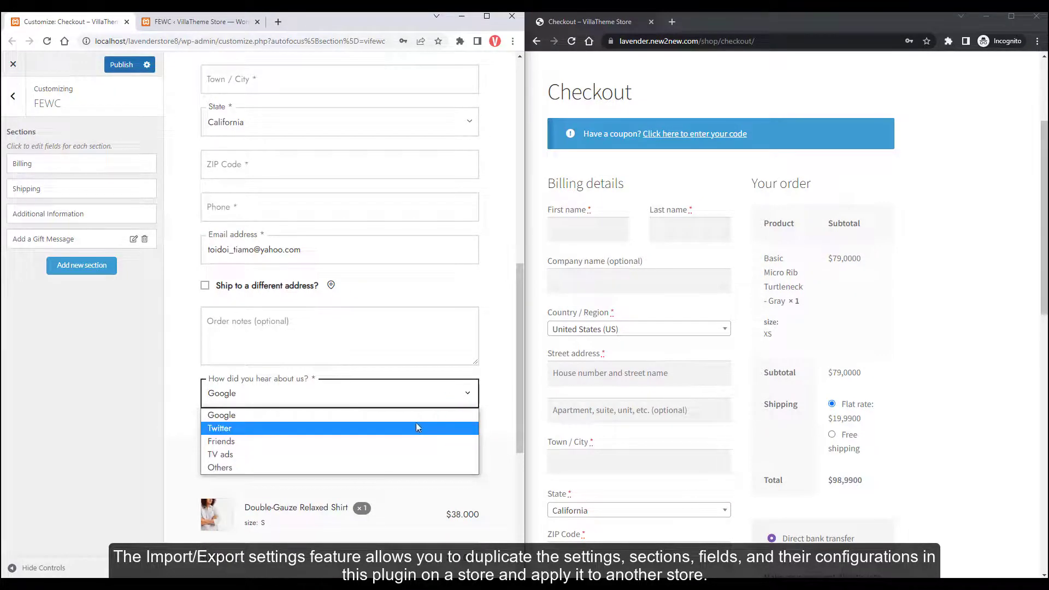
pyautogui.click(456, 402)
pyautogui.scroll(2, 457, 401)
pyautogui.scroll(3, 458, 399)
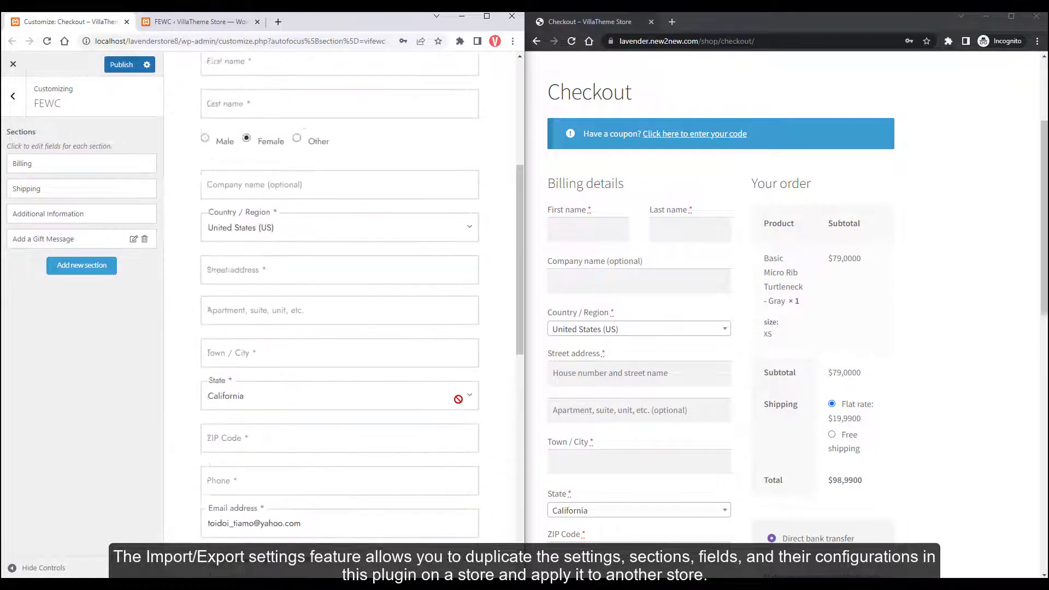
pyautogui.scroll(2, 457, 399)
pyautogui.scroll(2, 458, 399)
pyautogui.scroll(2, 458, 400)
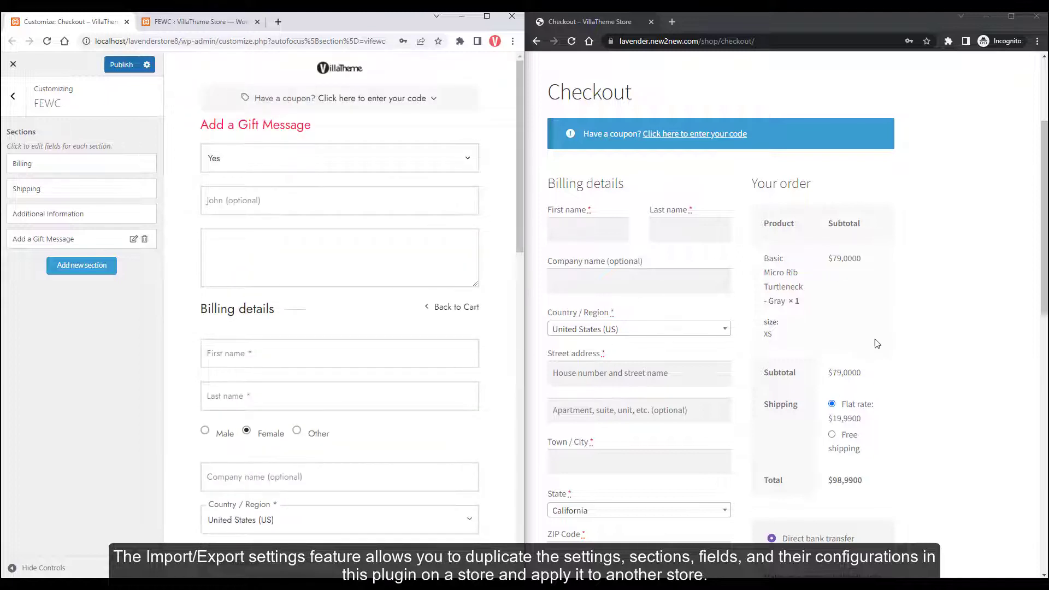
# - Review the second store's unmodified checkout, then go to the first store's FEWC Settings page
pyautogui.click(1023, 292)
pyautogui.scroll(-8, 1023, 293)
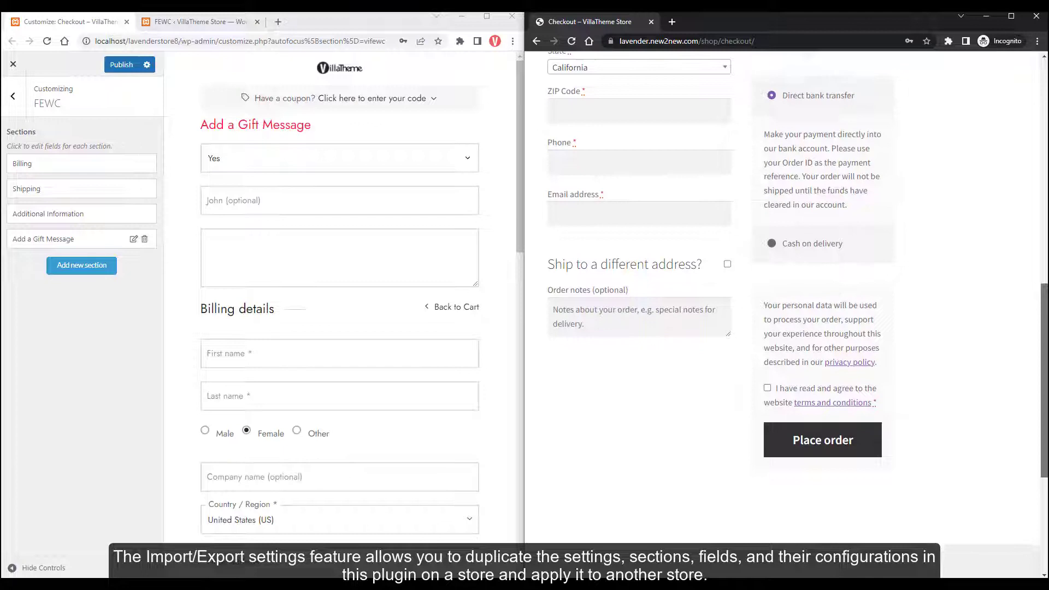
pyautogui.scroll(3, 1045, 234)
pyautogui.scroll(3, 1045, 234)
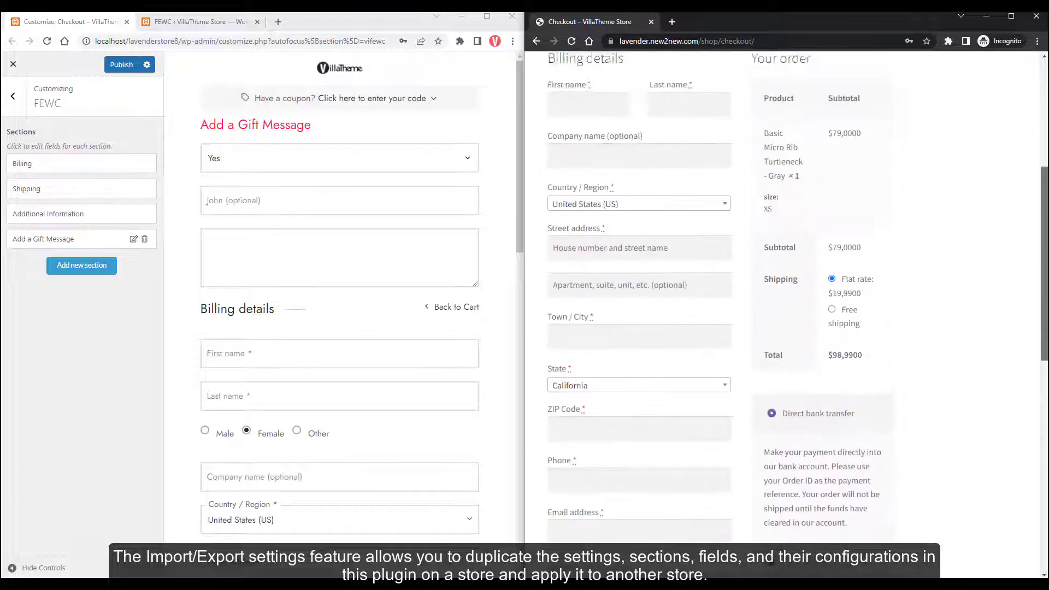
pyautogui.scroll(3, 1045, 234)
pyautogui.scroll(2, 1045, 234)
pyautogui.scroll(1, 1044, 234)
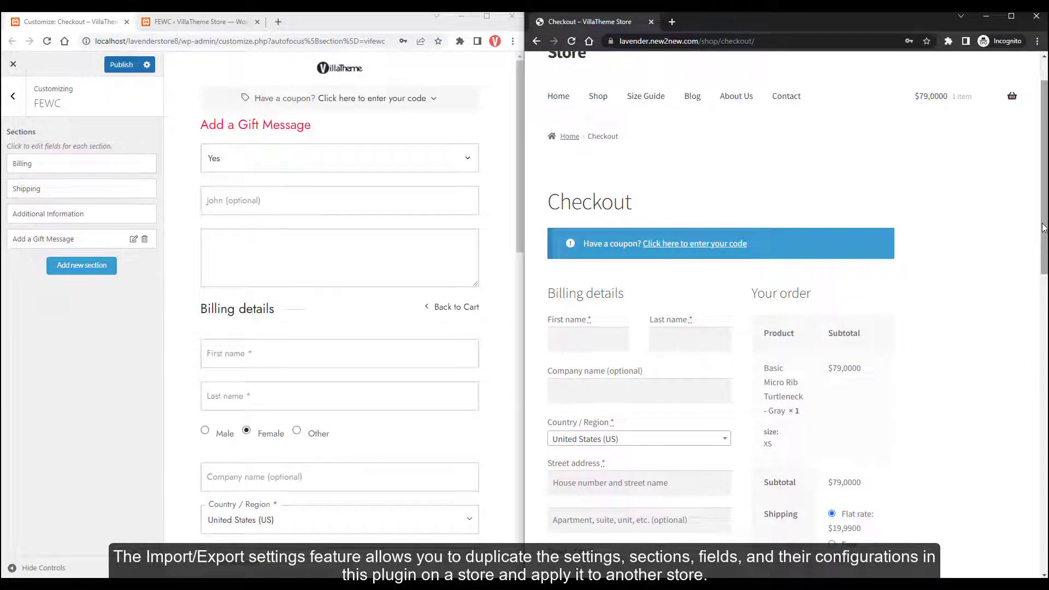
pyautogui.click(241, 22)
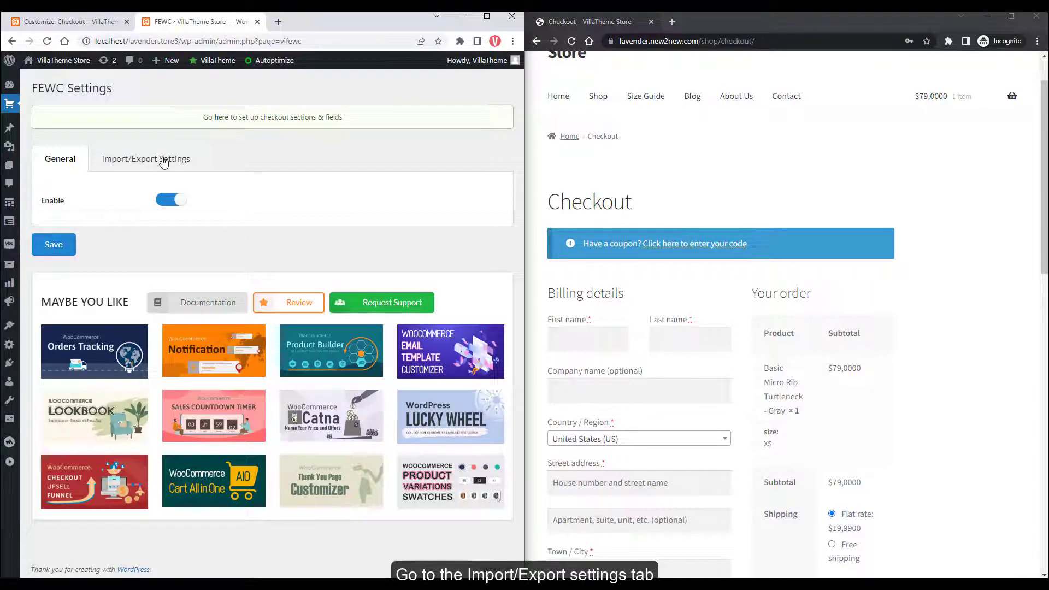
# - Copy all of the first store's exported FEWC settings text from Import/Export Settings
pyautogui.click(162, 159)
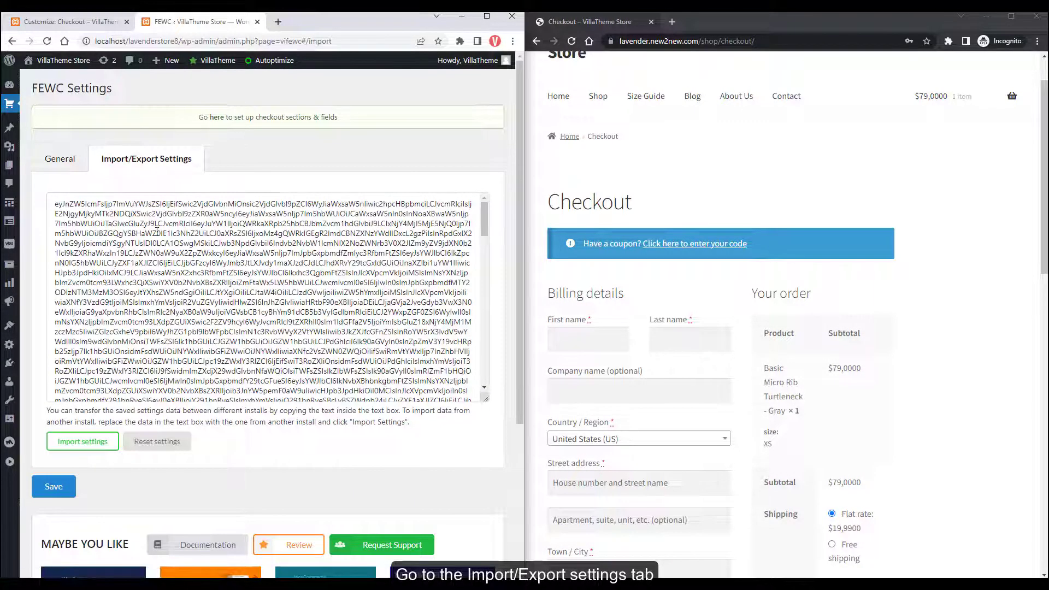
pyautogui.hotkey('ctrl', 'a')
pyautogui.rightClick(228, 334)
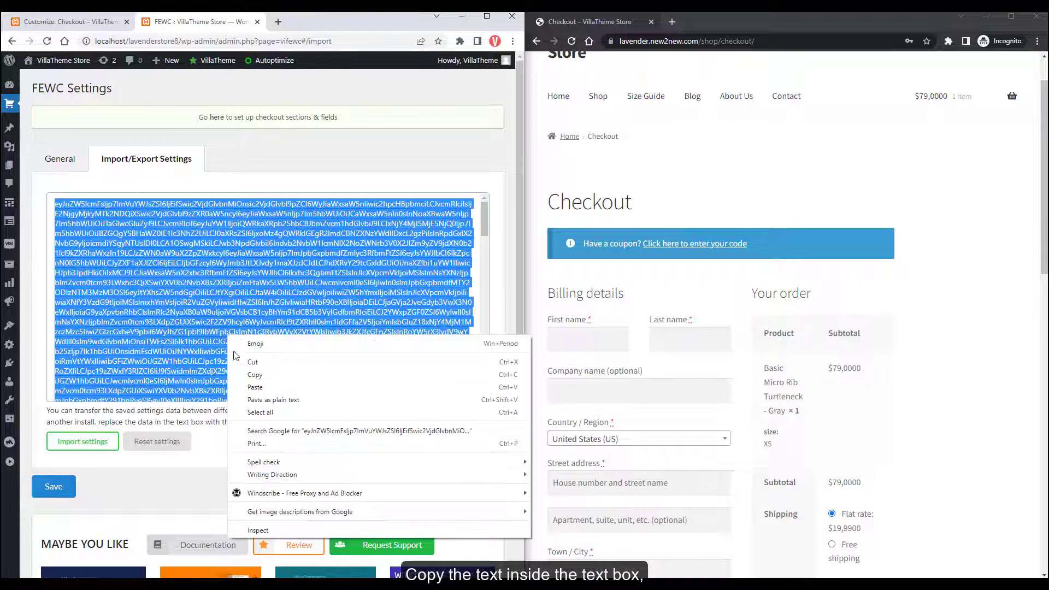
pyautogui.click(267, 375)
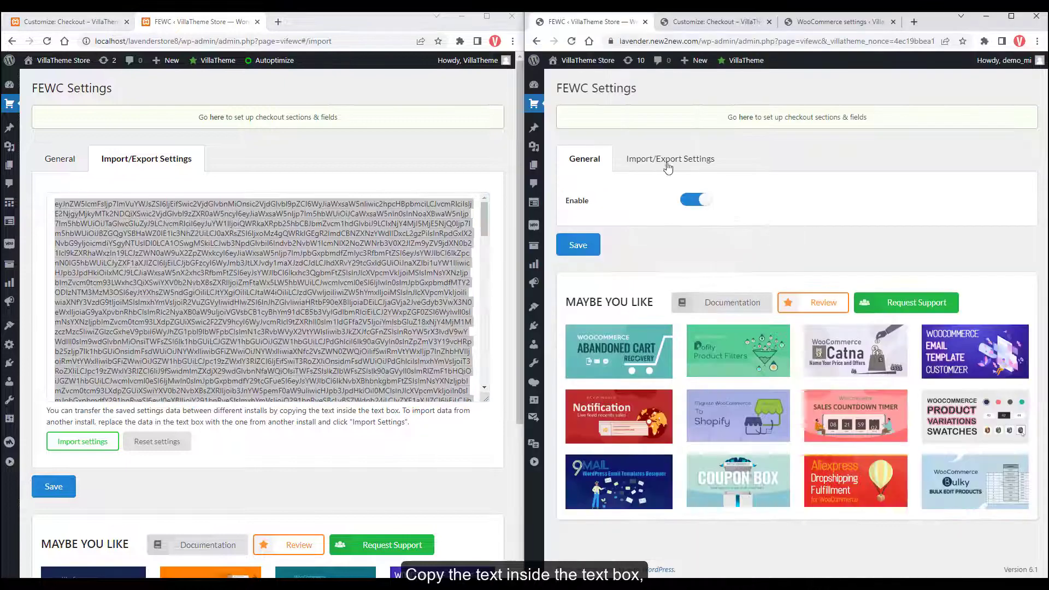
# - Replace the second store's Import/Export settings text with the copied data and import it
pyautogui.click(670, 164)
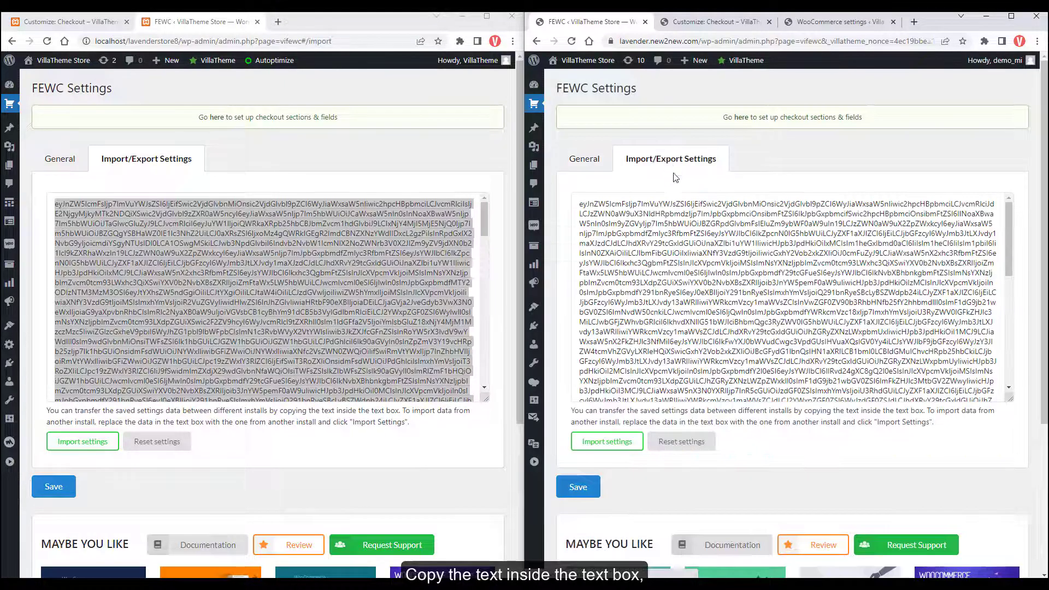
pyautogui.click(668, 213)
pyautogui.hotkey('ctrl', 'a')
pyautogui.press('BackSpace')
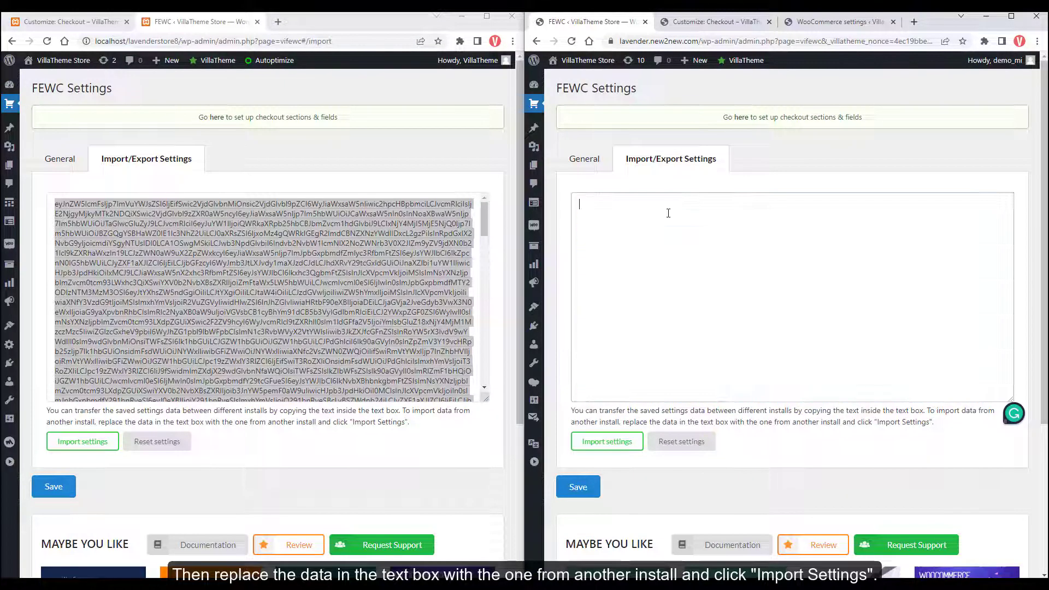
pyautogui.rightClick(668, 213)
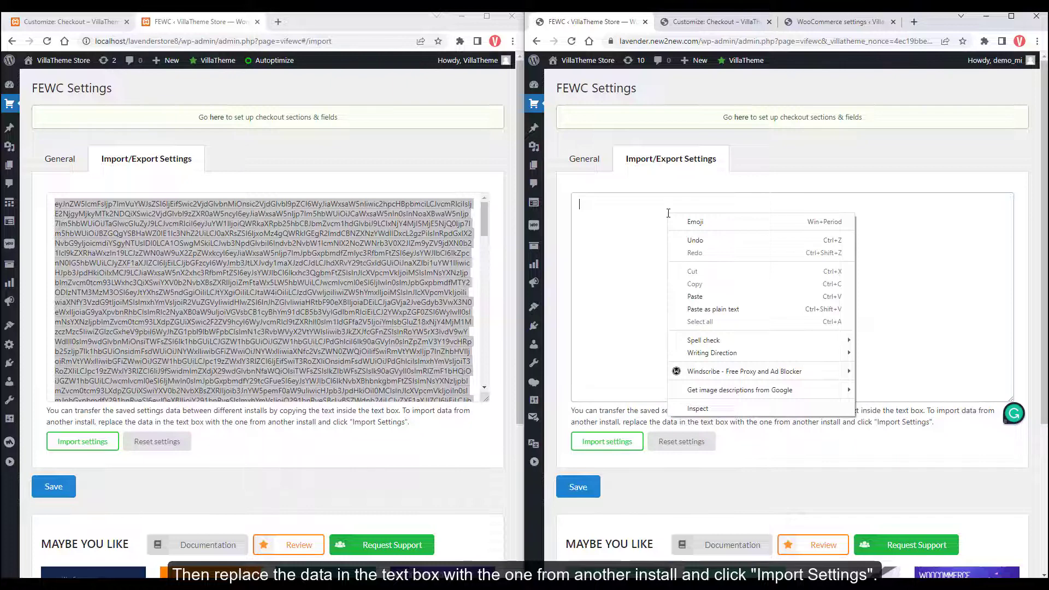
pyautogui.click(692, 295)
pyautogui.click(587, 443)
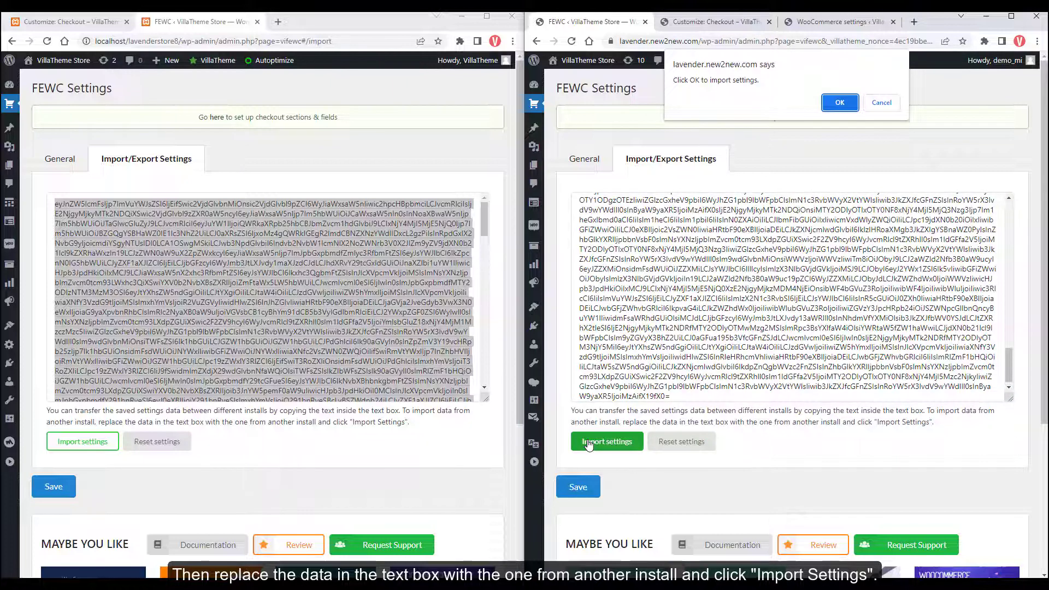
pyautogui.click(839, 103)
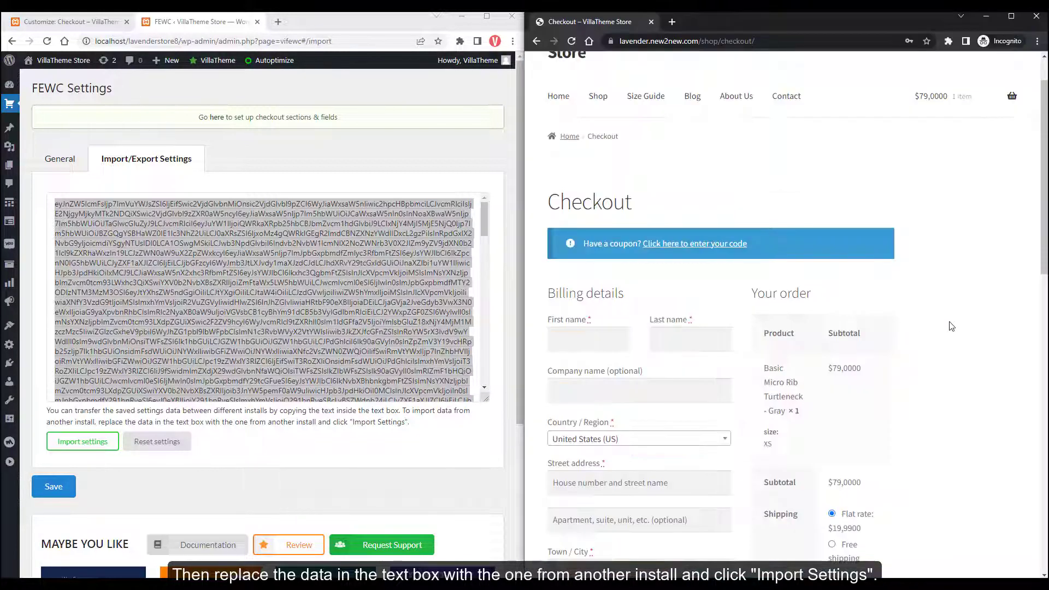
# - Reload the second store's checkout and confirm the Gift Message, Gender and Google referral fields appear
pyautogui.press('F5')
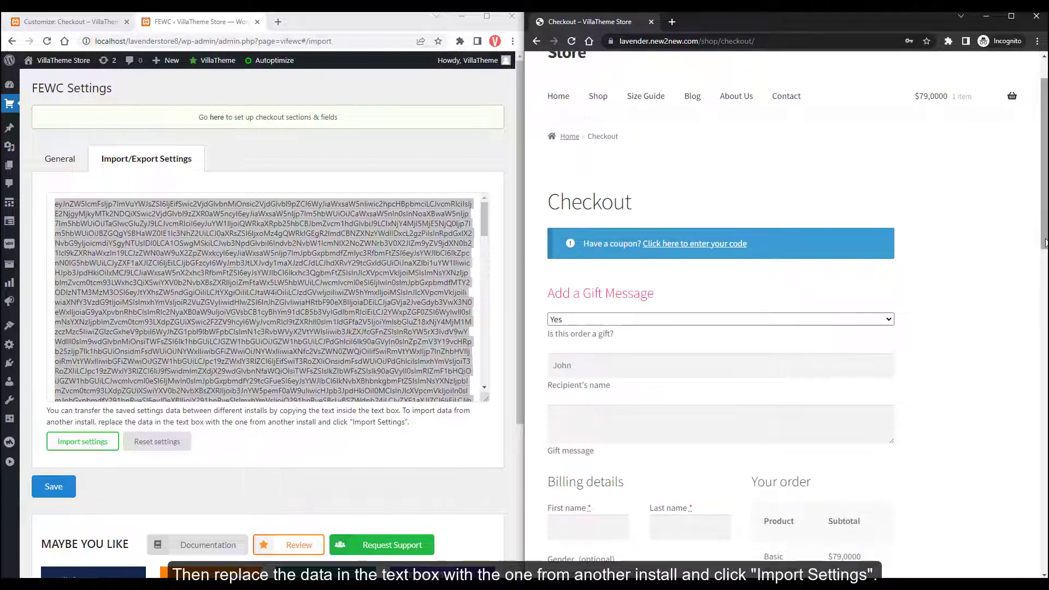
pyautogui.moveTo(1046, 243); pyautogui.dragTo(1046, 297)
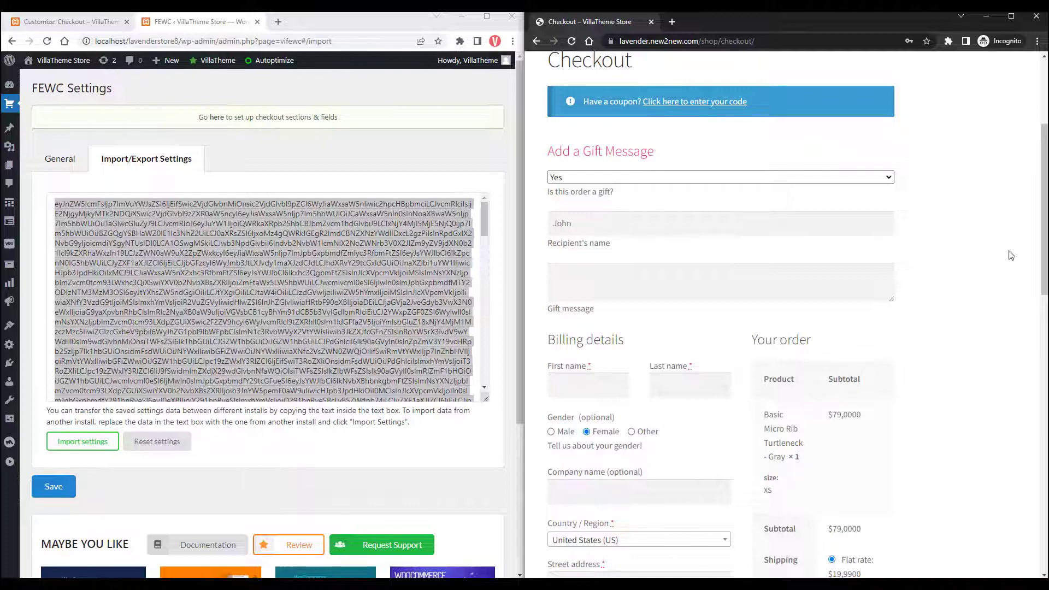
pyautogui.moveTo(1044, 249); pyautogui.dragTo(1038, 391)
pyautogui.scroll(-3, 1038, 390)
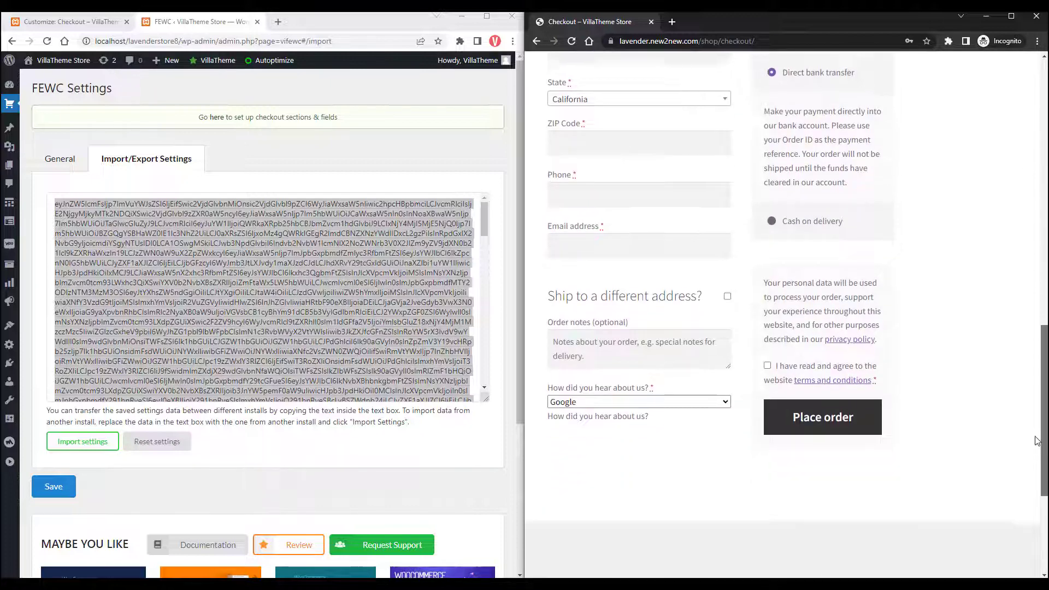
pyautogui.click(724, 398)
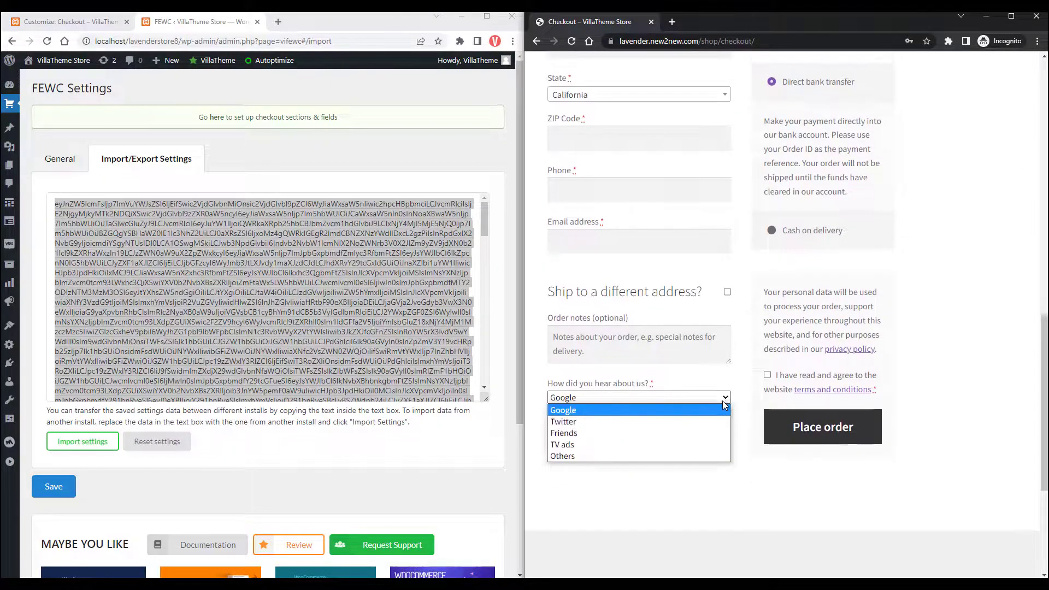
pyautogui.click(723, 402)
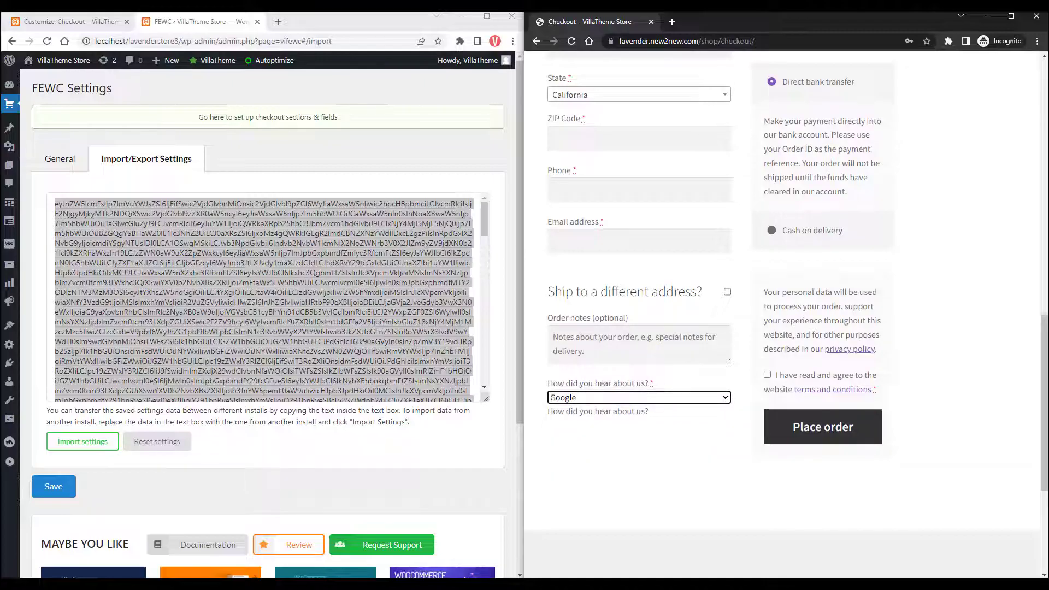